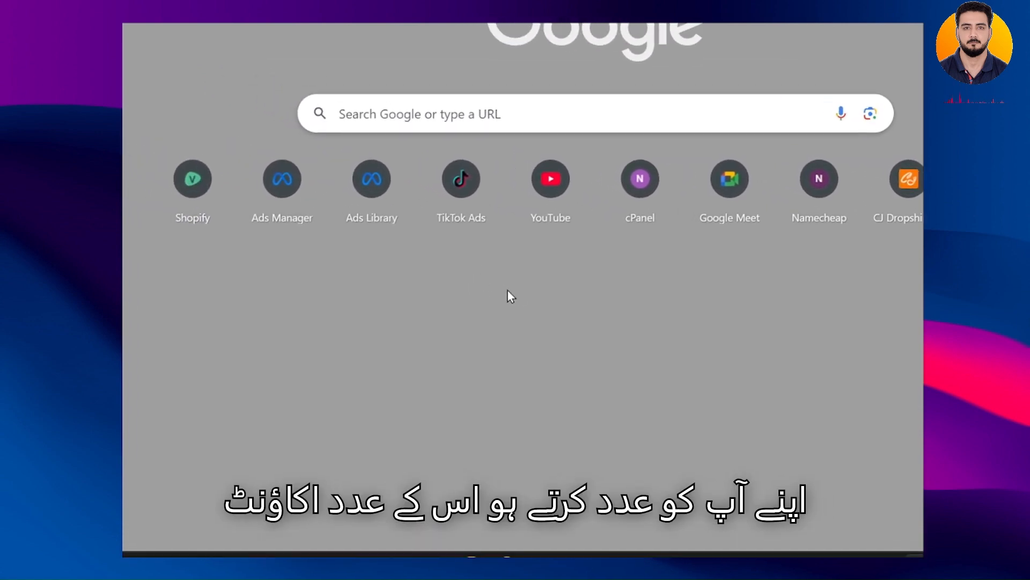
Open the Gmail inbox in Chrome through the 'gmail' address-bar suggestion
click(445, 32)
text(g)
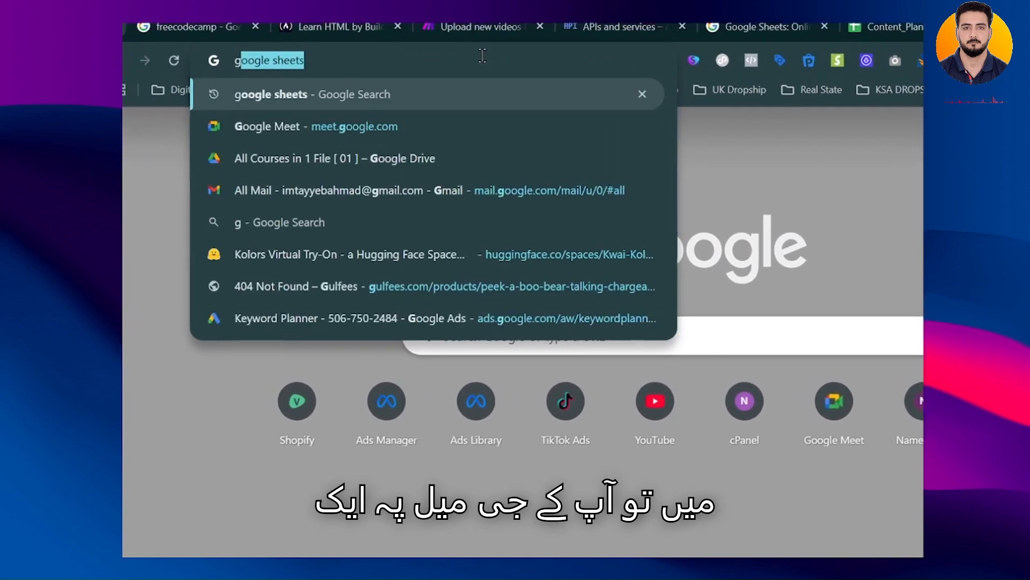
text(mail)
click(453, 111)
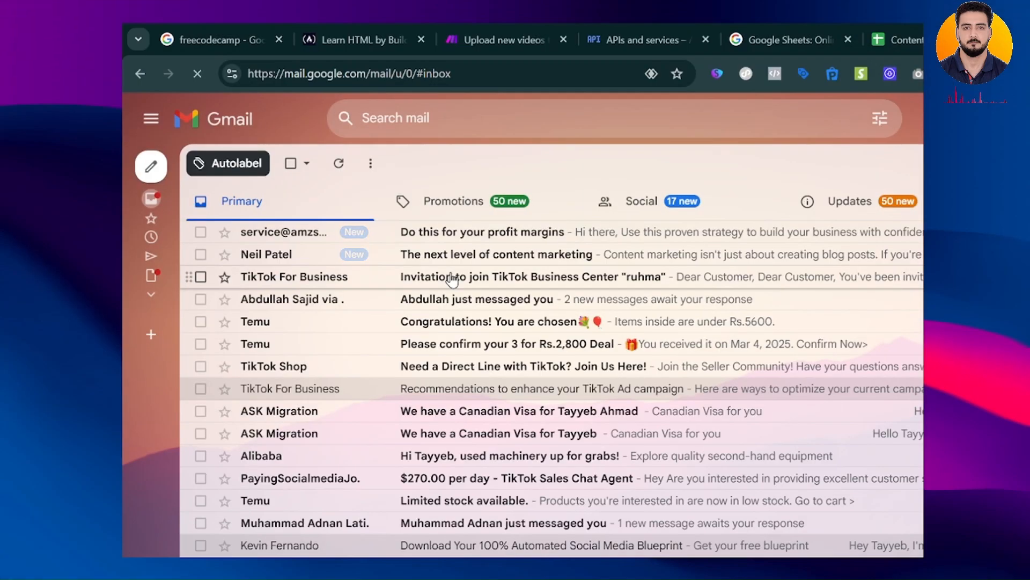
Accept the invitation in the 'Invitation to join TikTok Business Center' email
click(453, 279)
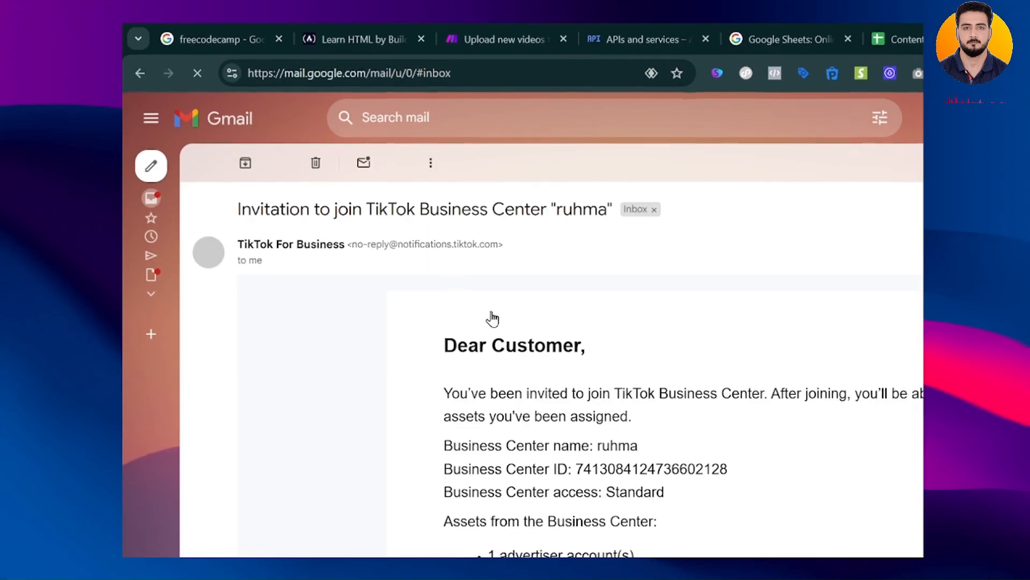
scroll(525, 297, down, 3)
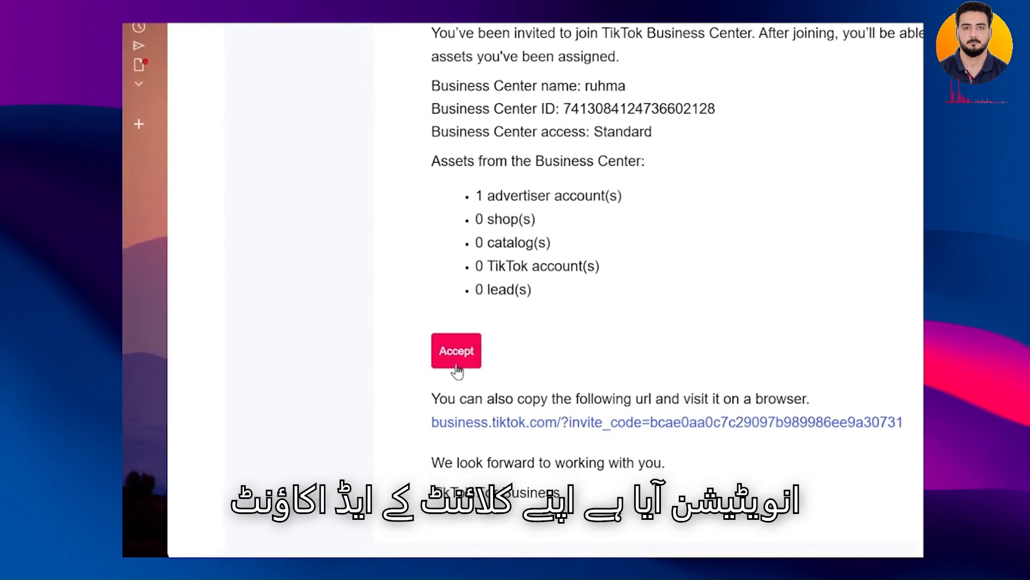
click(441, 424)
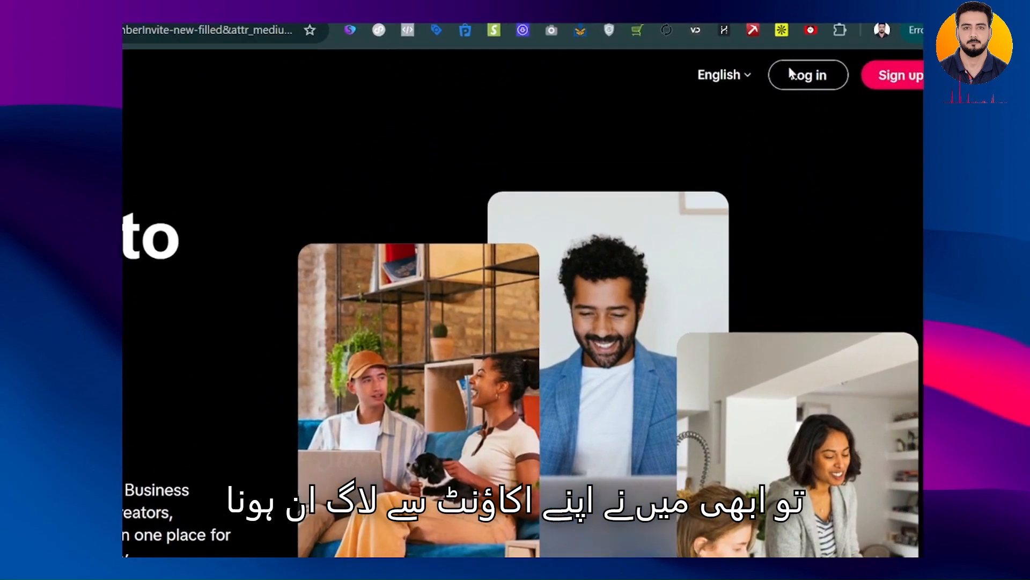
Log in to TikTok Business Center and join the client's Business Center, entering your name
click(792, 74)
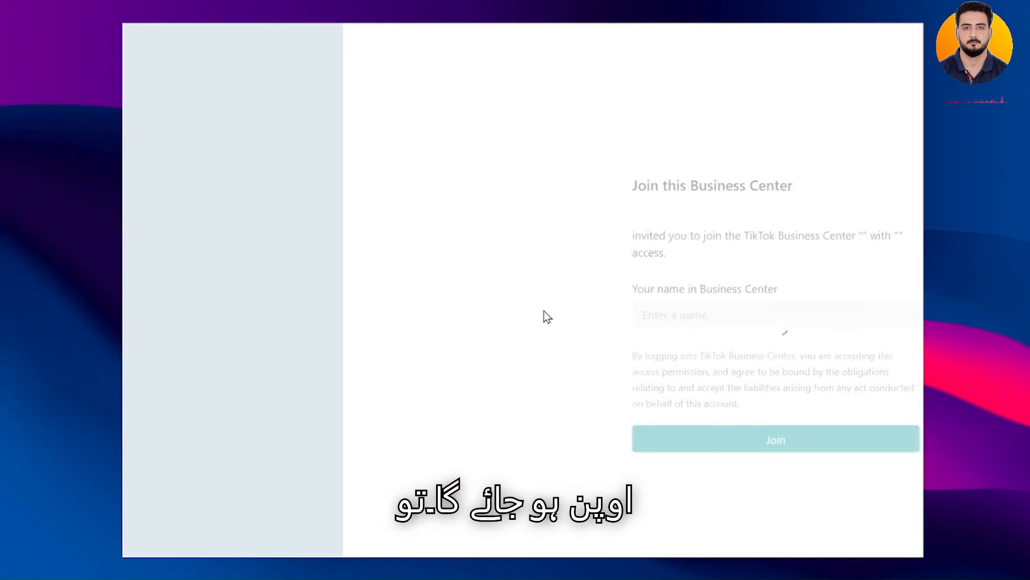
click(561, 286)
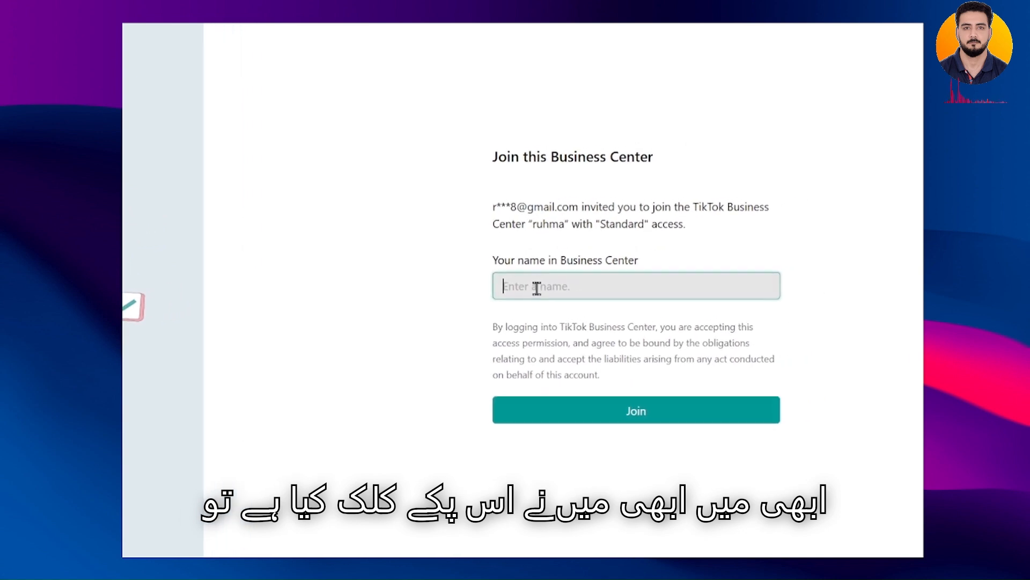
text(Tayyeb Ahmad)
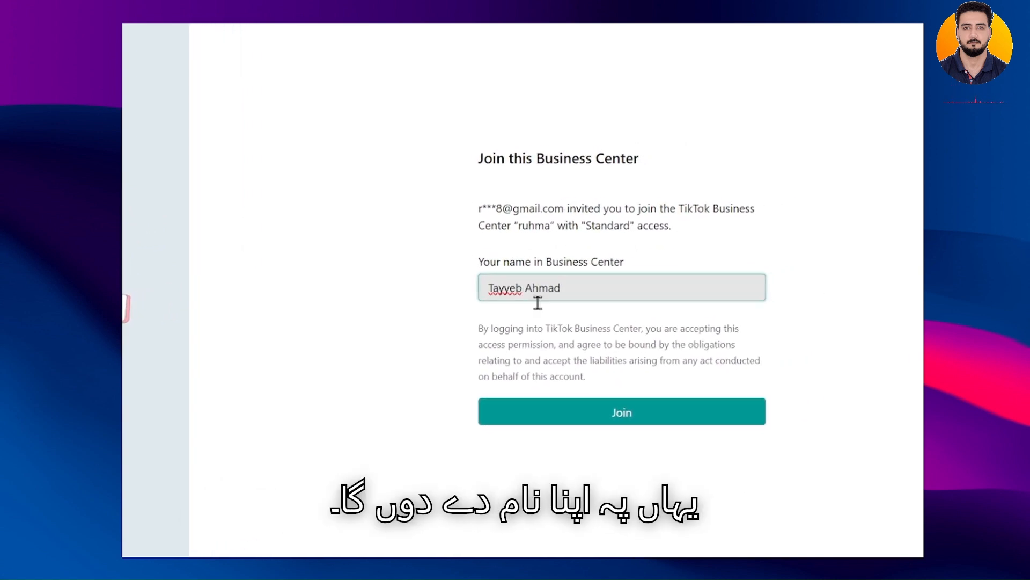
click(526, 319)
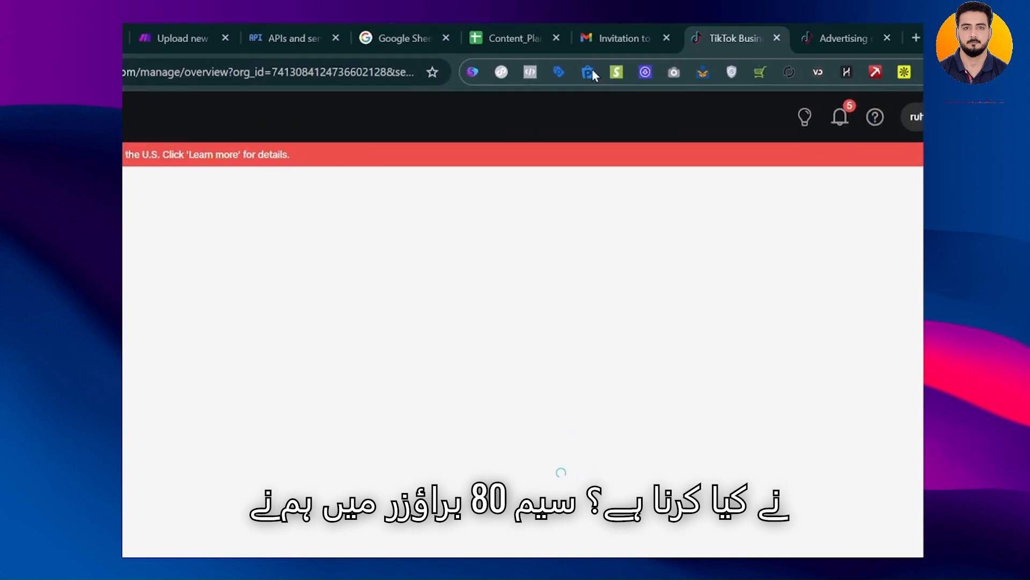
Review the Business Center's pixels and approved ad account, then go to Ads Manager account selection
click(842, 38)
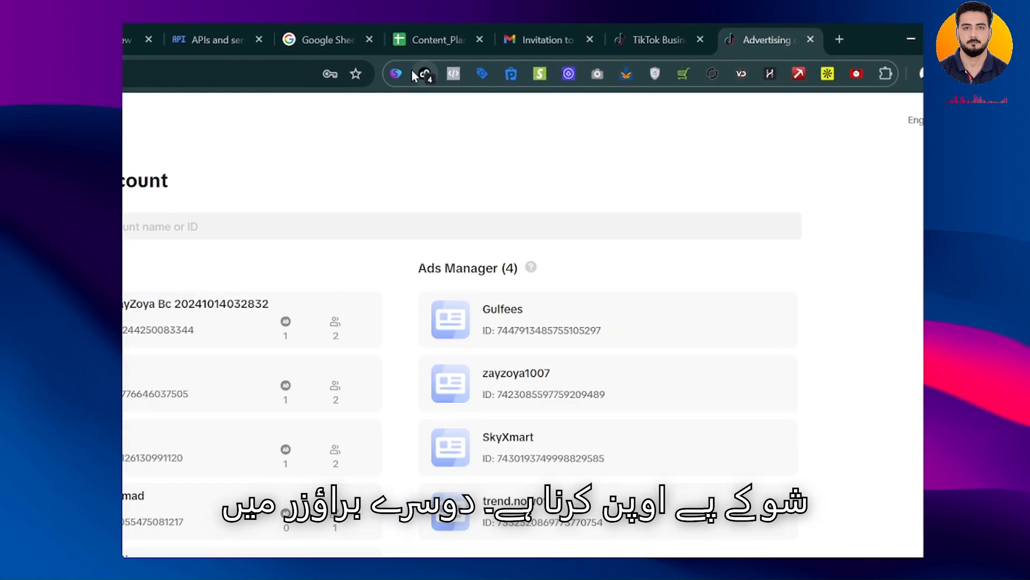
click(659, 40)
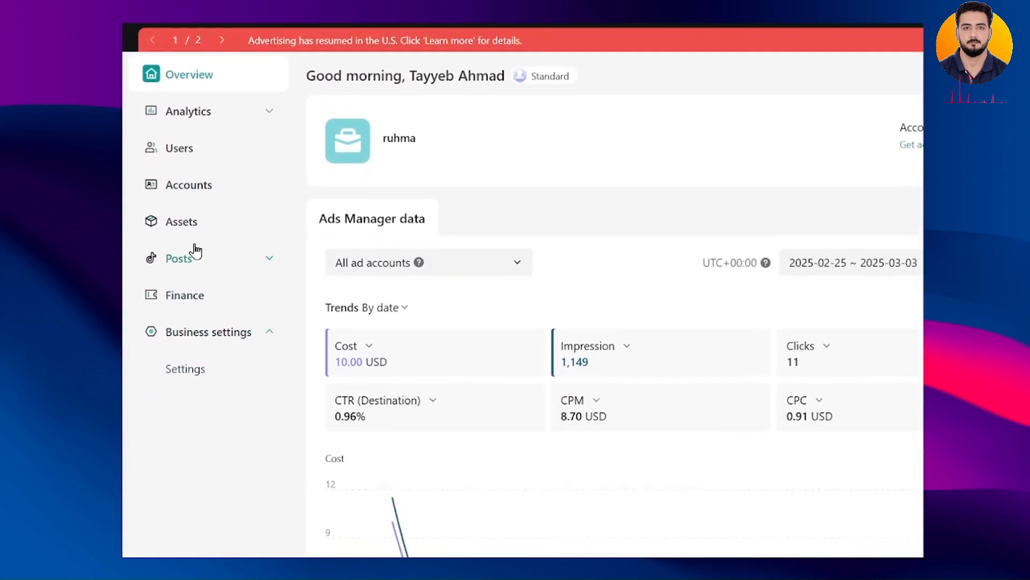
click(183, 222)
scroll(419, 319, down, 1)
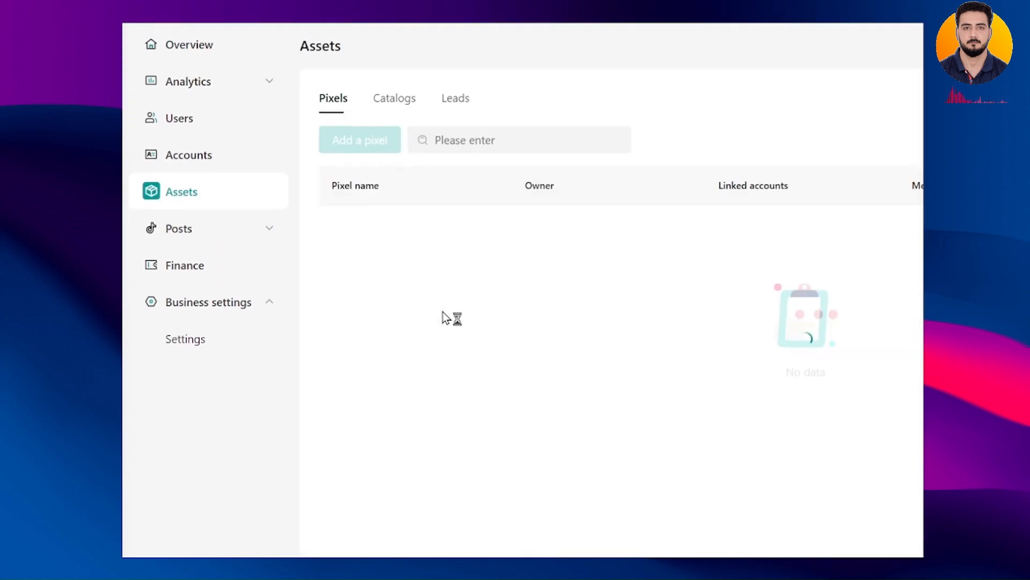
scroll(450, 299, up, 2)
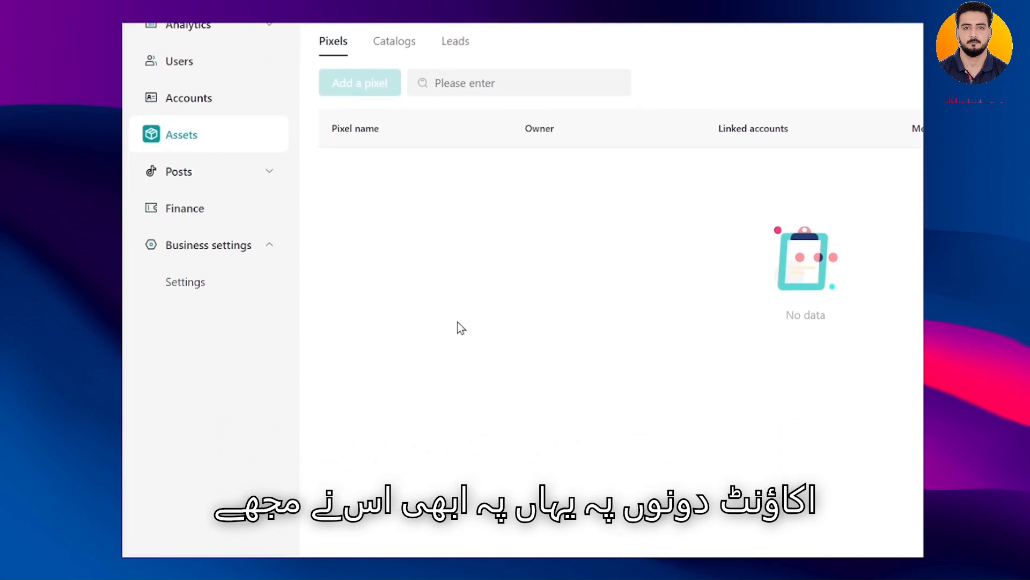
click(193, 156)
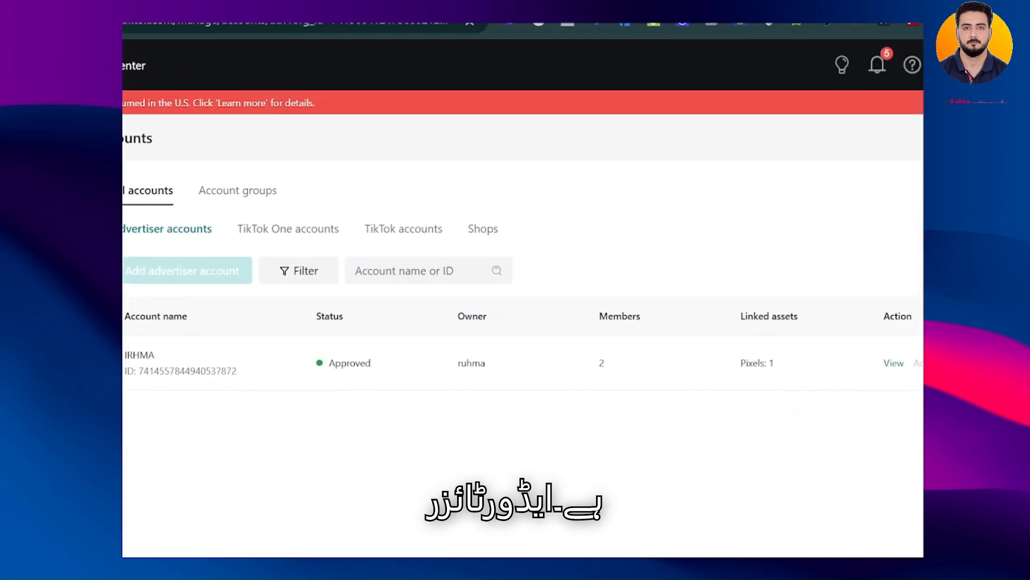
click(725, 27)
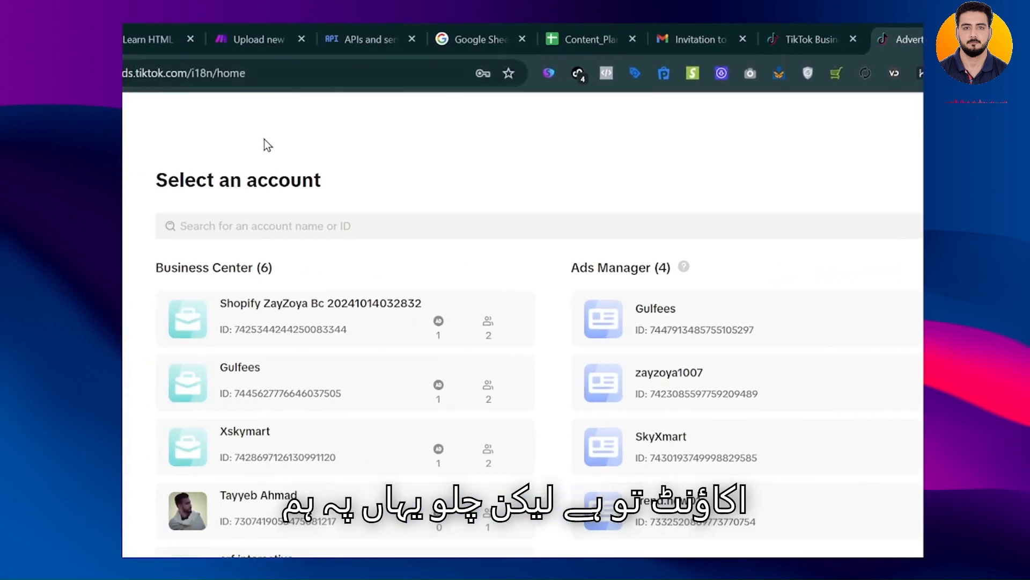
Navigate the tab to the Shopify Partners dashboard at partners.shopify.com
key(ctrl+l)
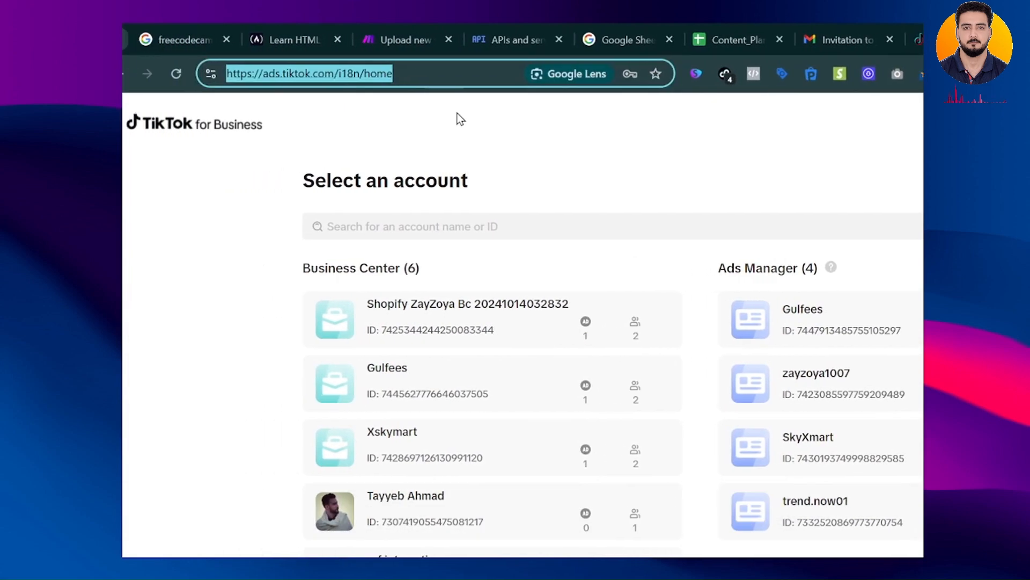
text(new)
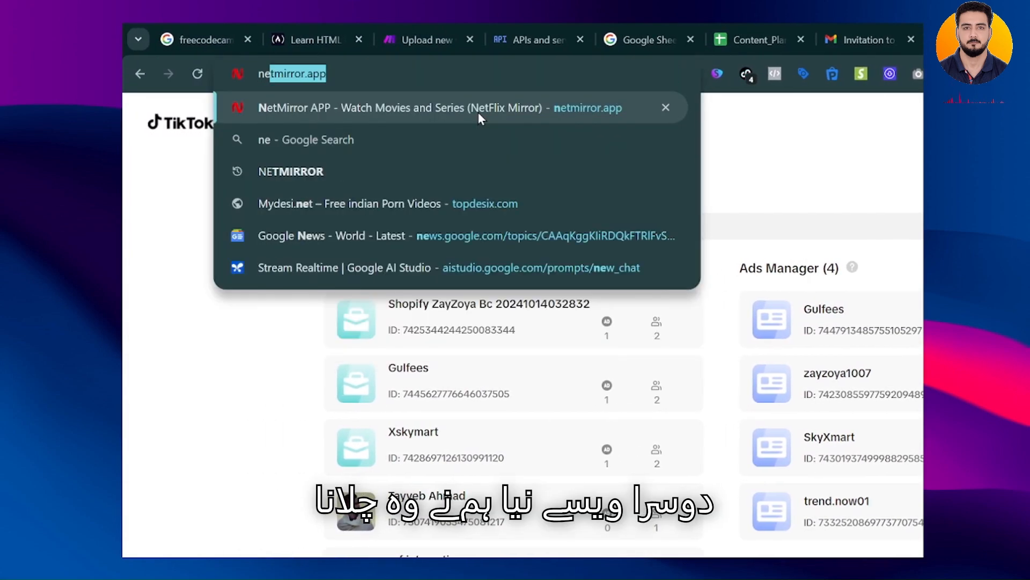
key(BackSpace)
key(BackSpace)
key(BackSpace)
text(part)
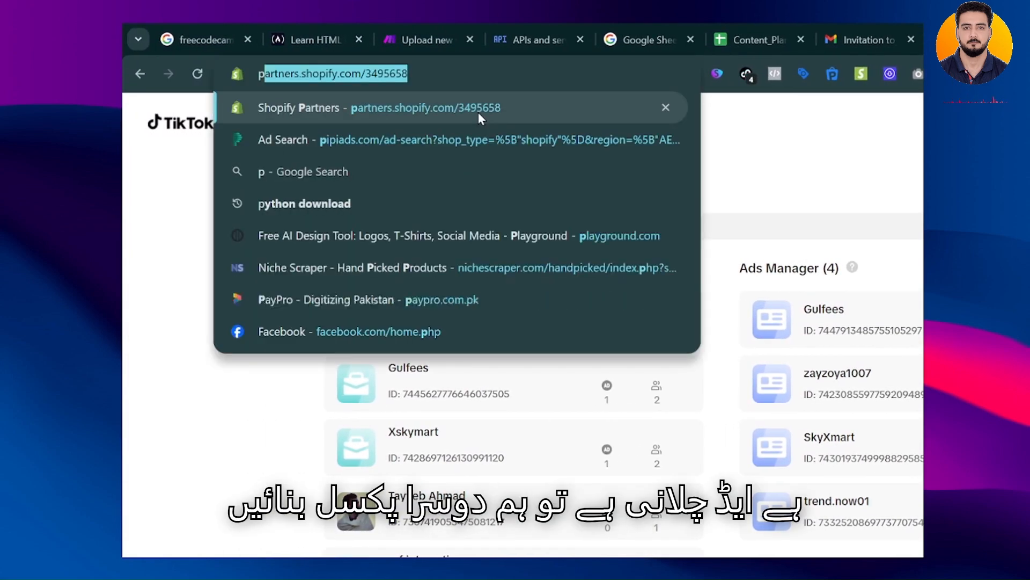
click(458, 109)
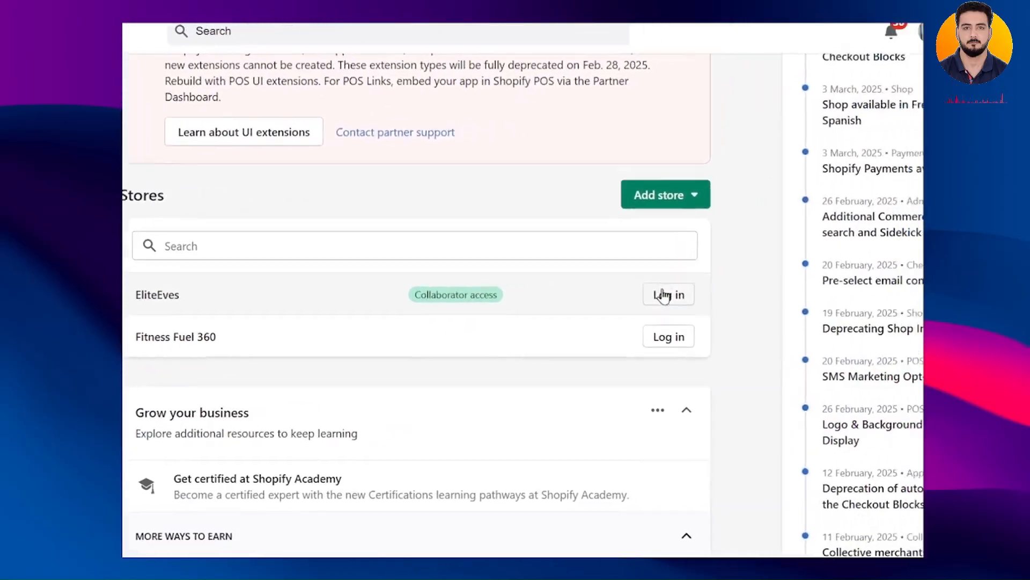
Log in to the EliteEves store from the Partners dashboard
click(664, 296)
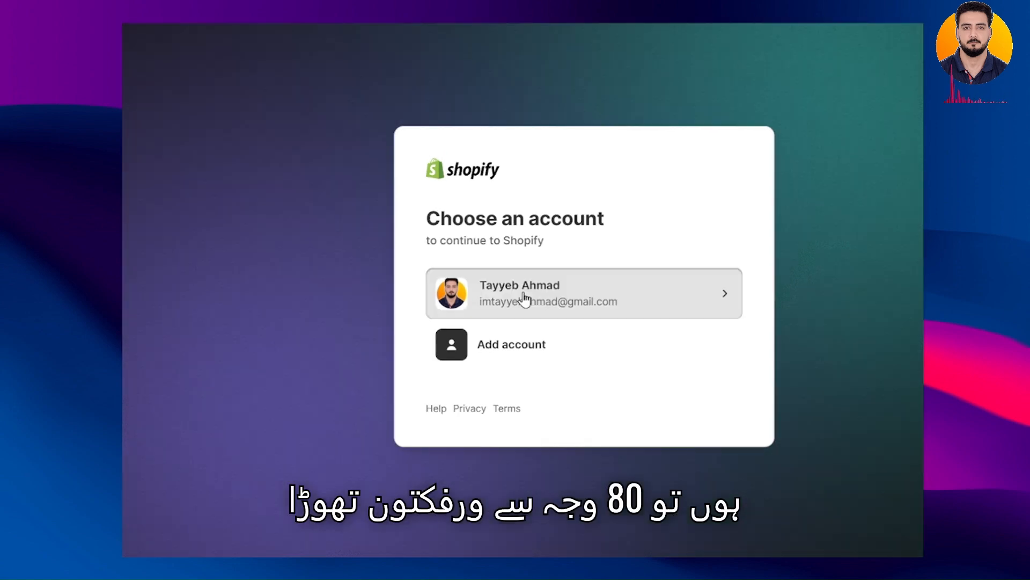
Sign in with your account and open the TikTok app under Apps and sales channels
click(523, 302)
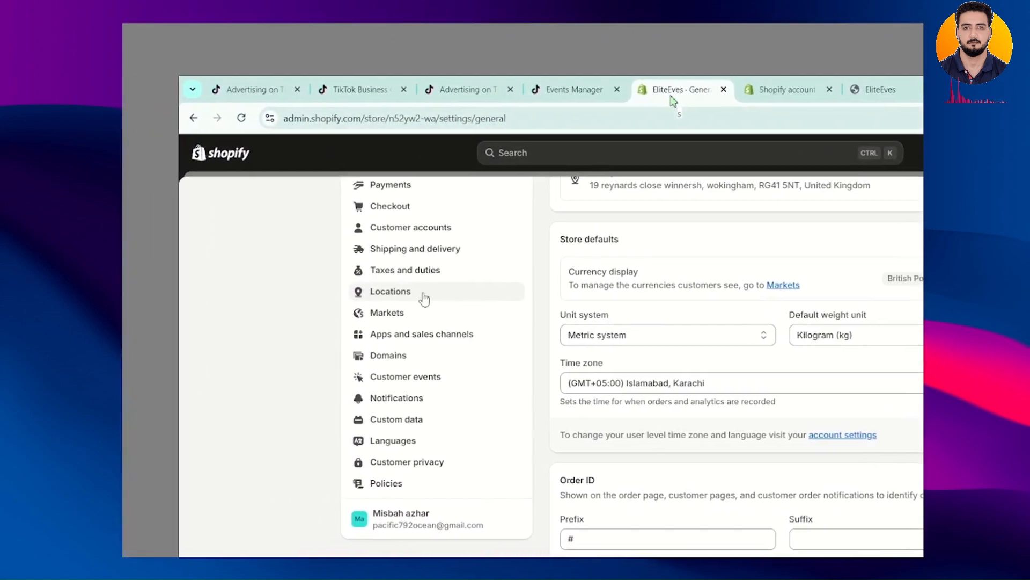
click(409, 336)
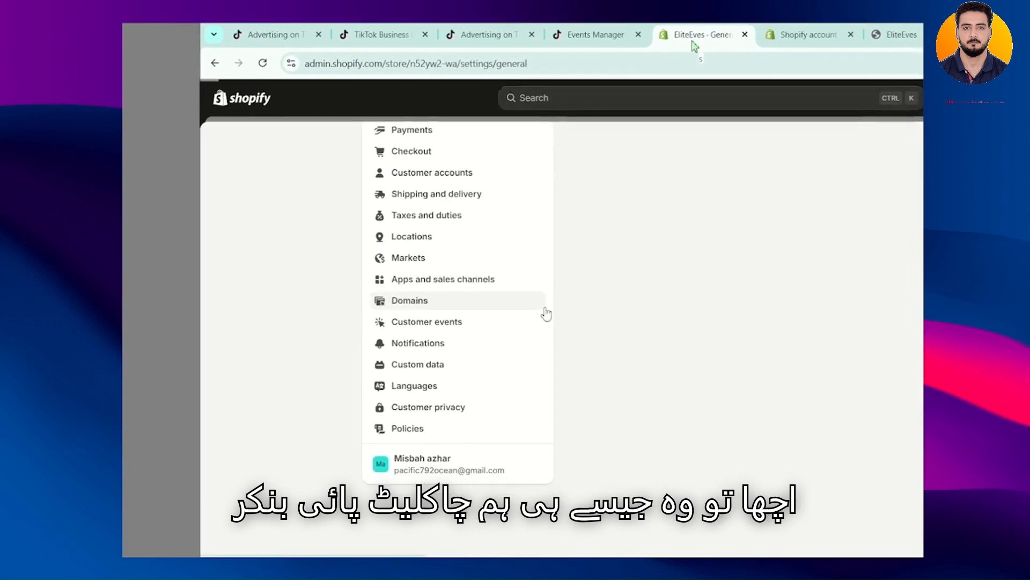
click(548, 292)
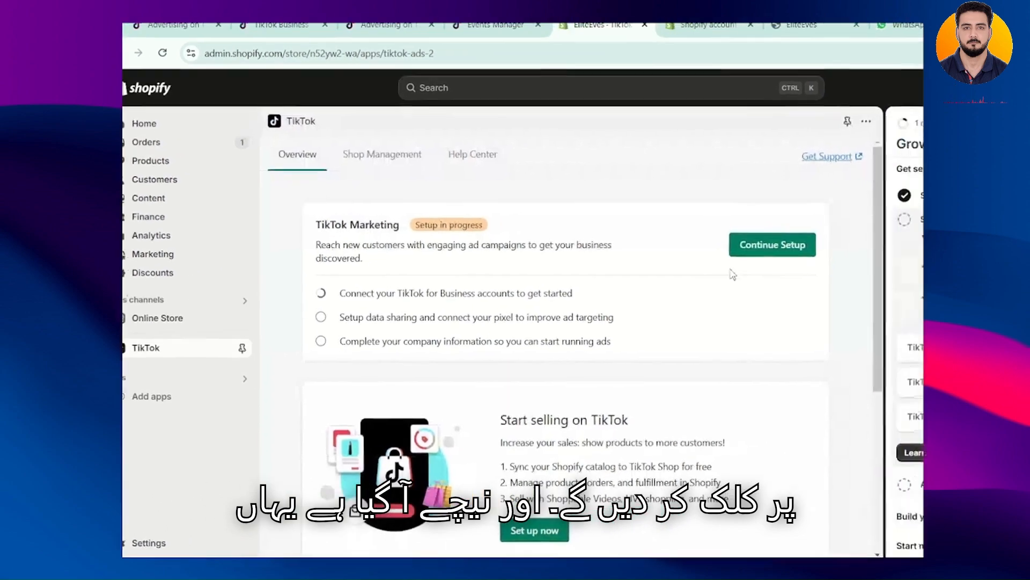
Disconnect the previously linked TikTok For Business account from the marketing setup
click(881, 292)
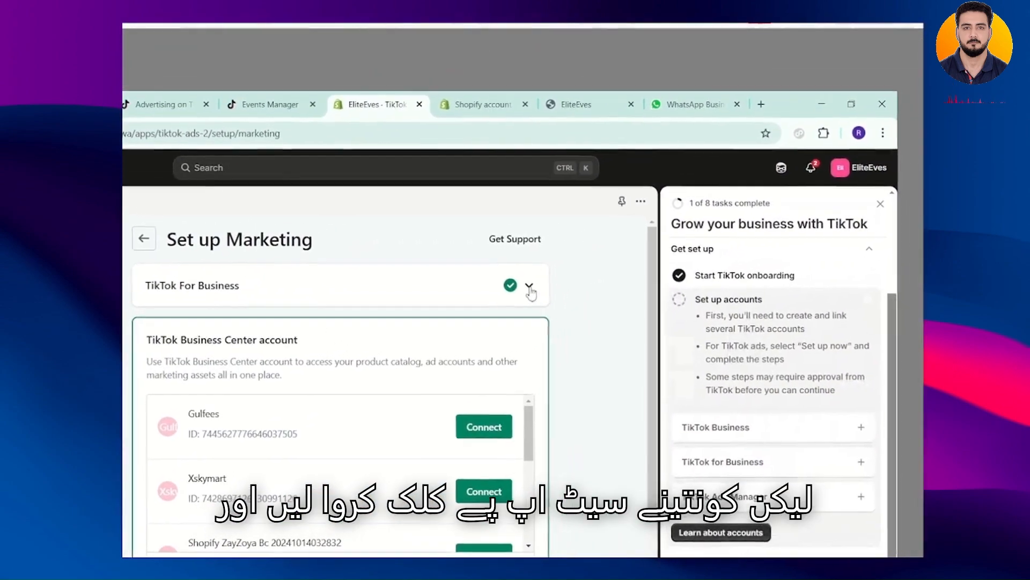
click(489, 380)
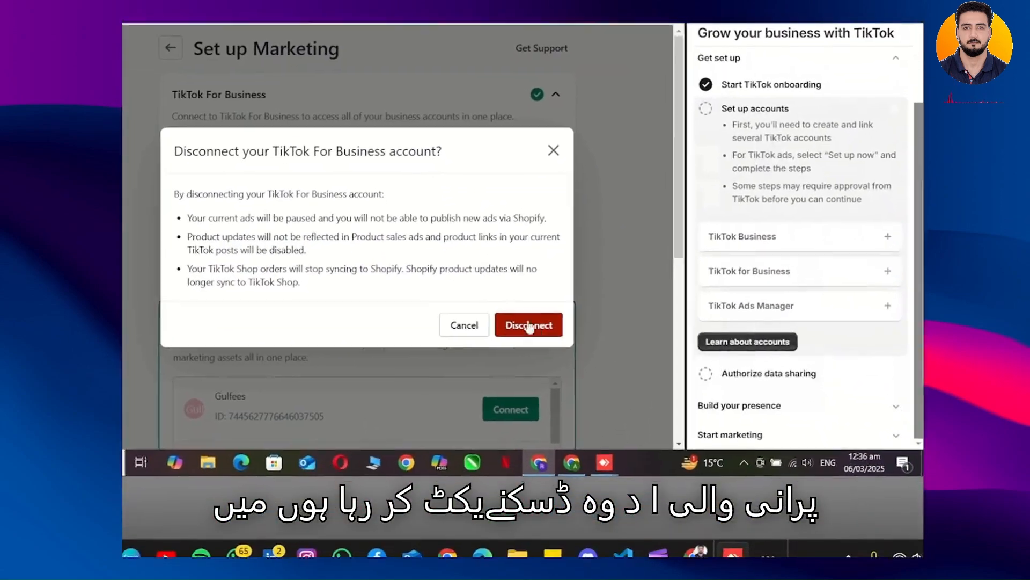
click(550, 364)
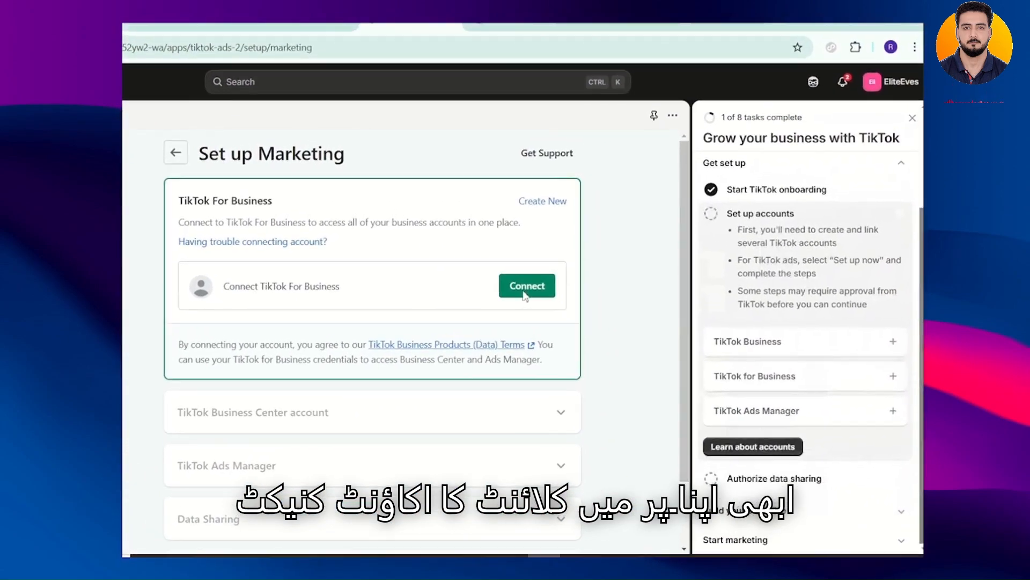
Reconnect TikTok For Business to Shopify, approving the 'Connect to Shopify?' prompts
click(525, 296)
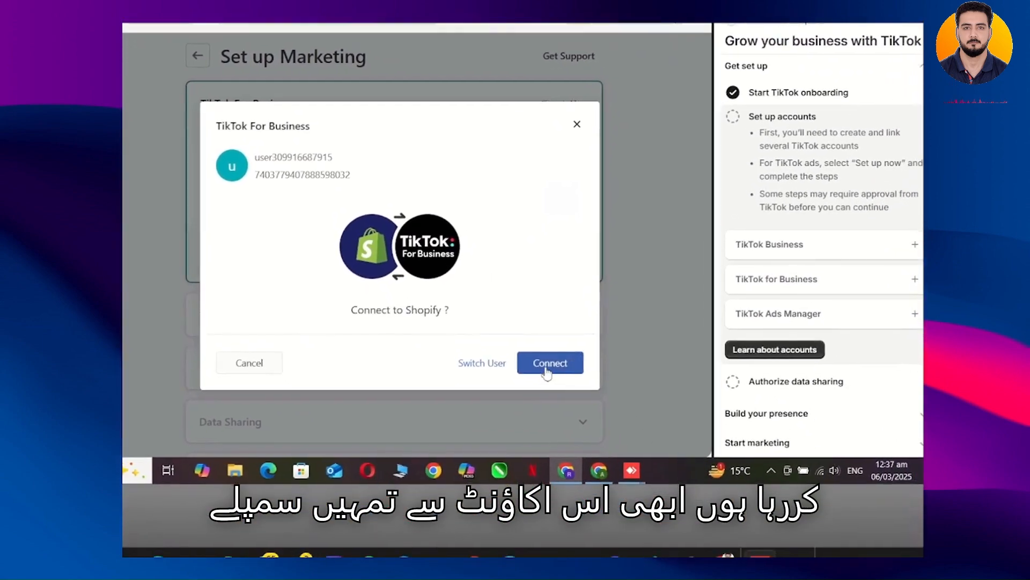
click(581, 448)
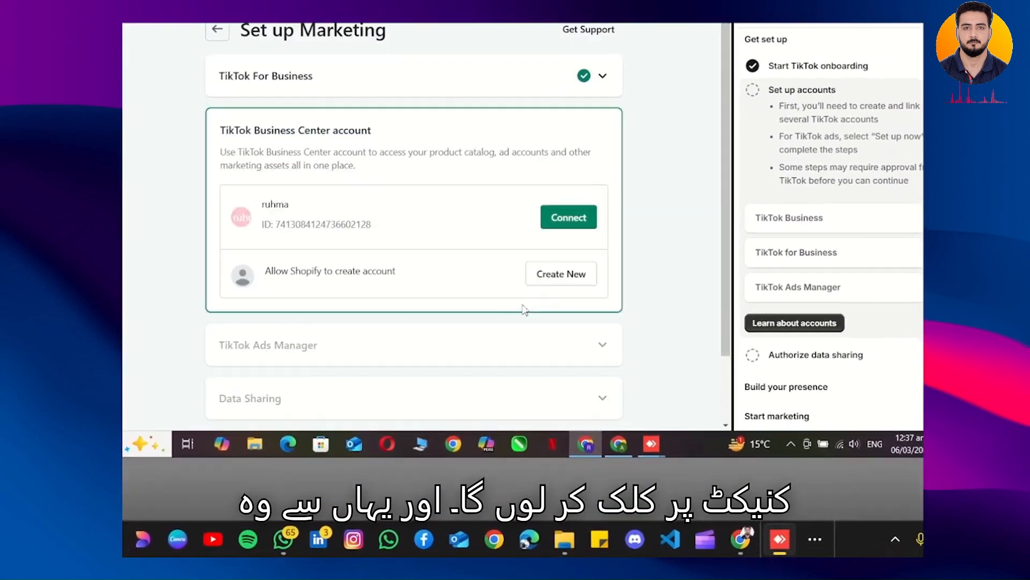
click(573, 222)
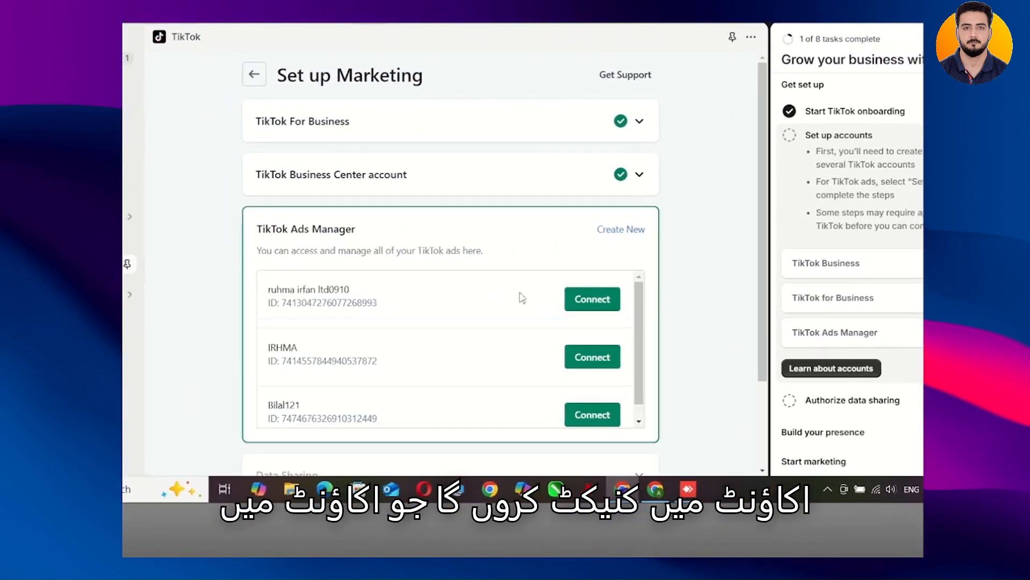
scroll(522, 298, down, 1)
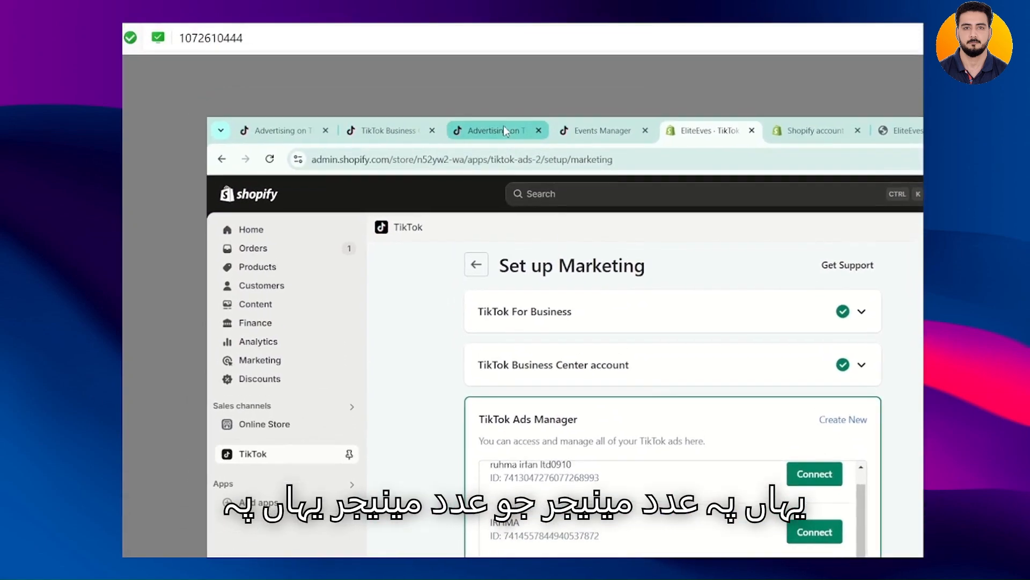
Choose the client's Ads Manager account and connect it in the store's TikTok setup
click(503, 131)
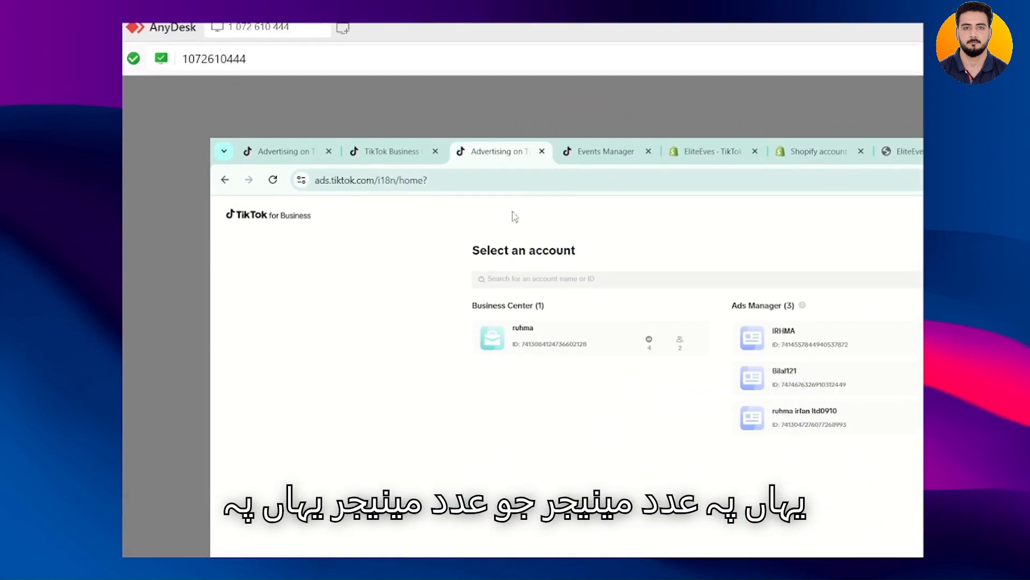
click(787, 349)
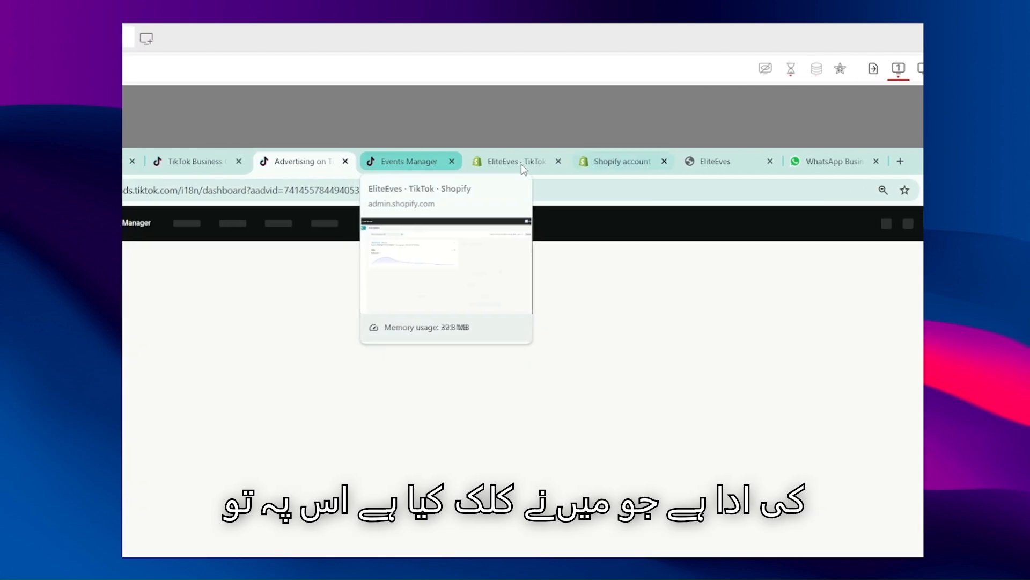
click(523, 170)
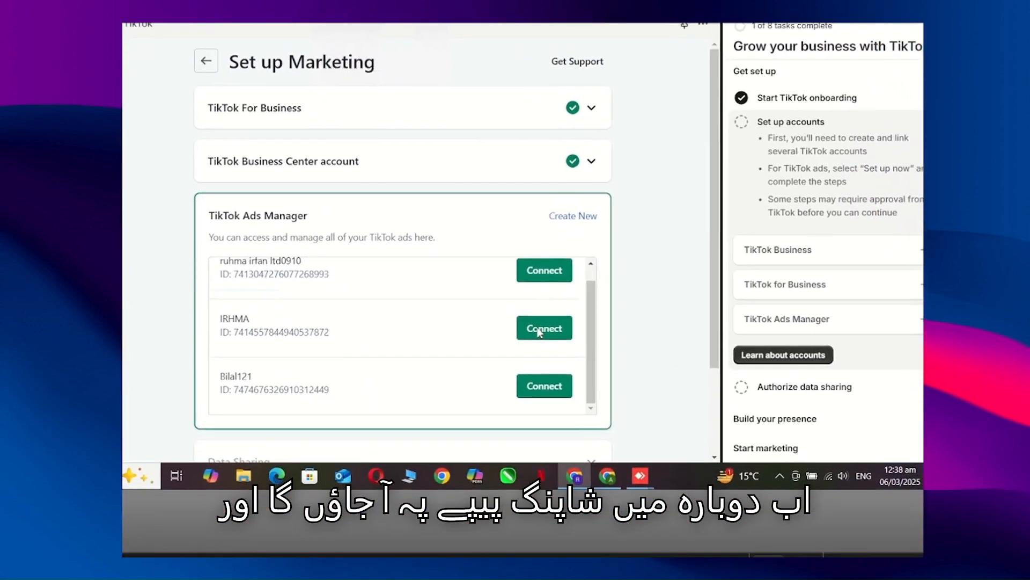
click(539, 328)
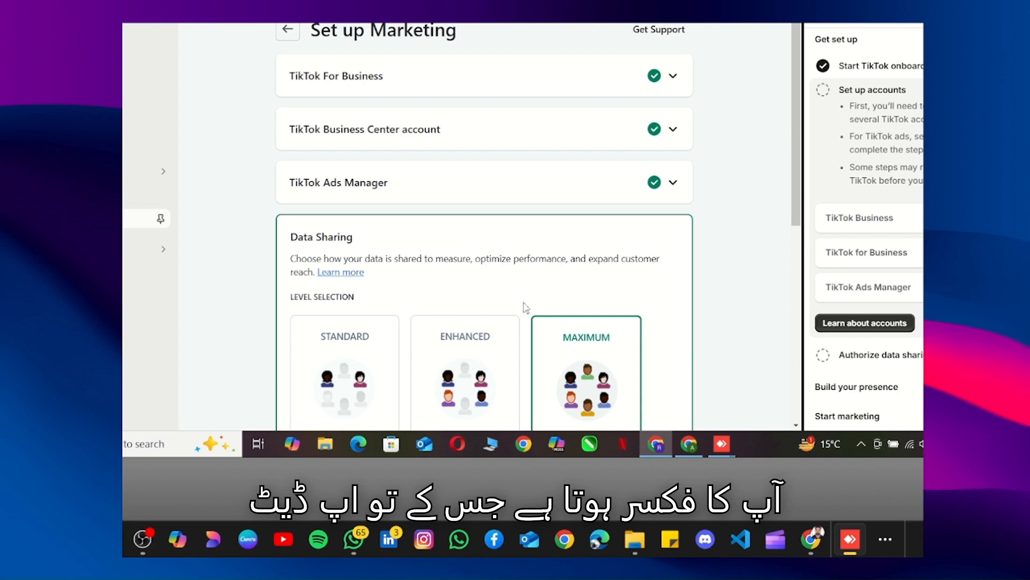
Confirm Maximum data sharing with pixel eliteeves and finish the TikTok marketing setup
scroll(525, 306, down, 6)
scroll(526, 306, down, 1)
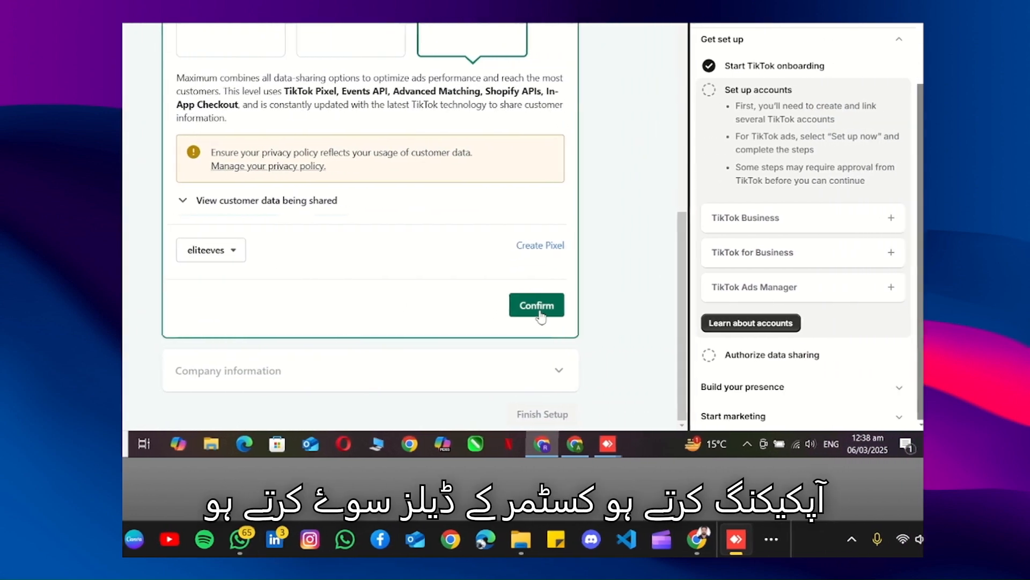
click(541, 312)
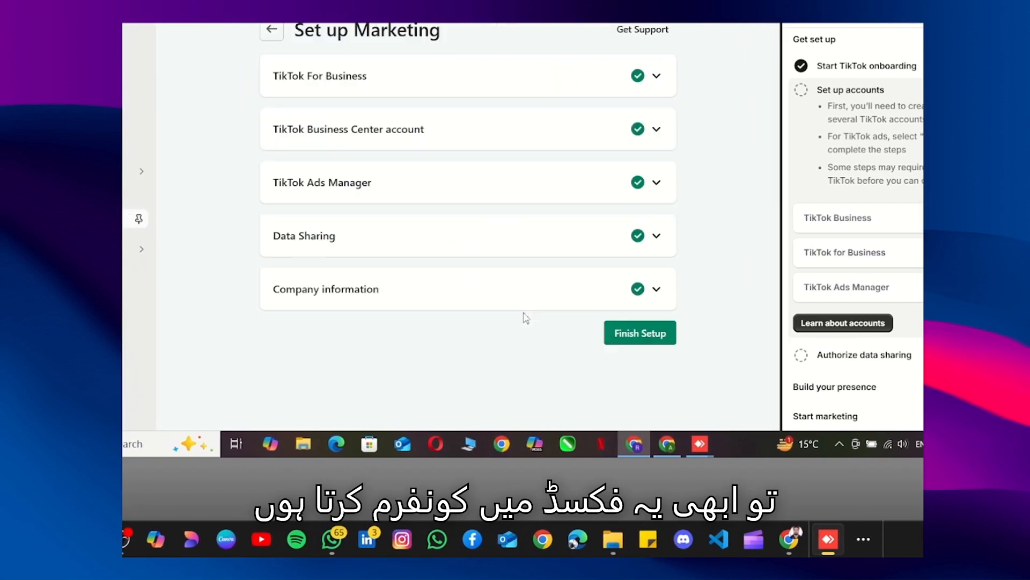
click(638, 333)
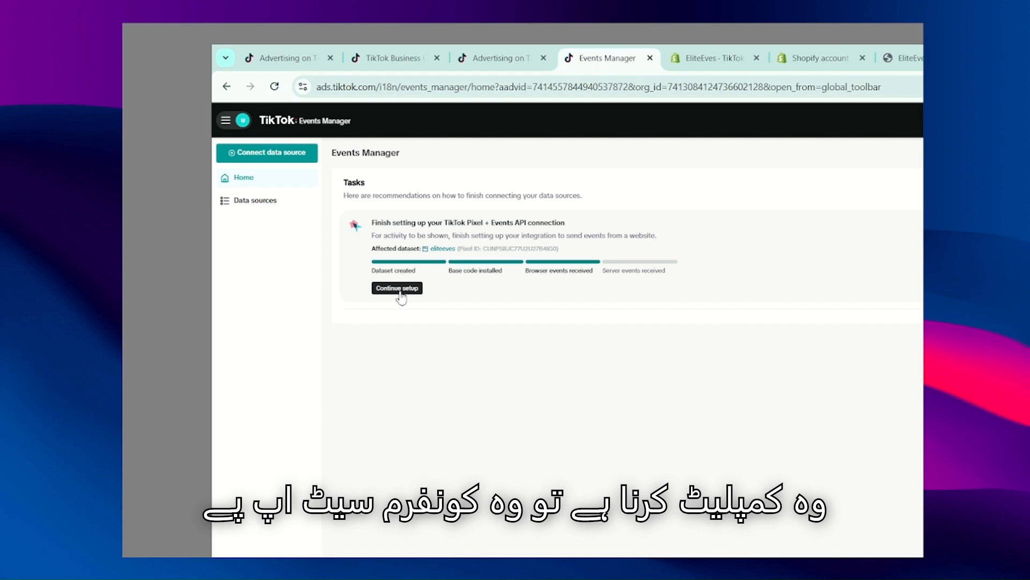
Resume the pixel setup at Set up events and launch Event Builder on eliteeves.co.uk
click(400, 290)
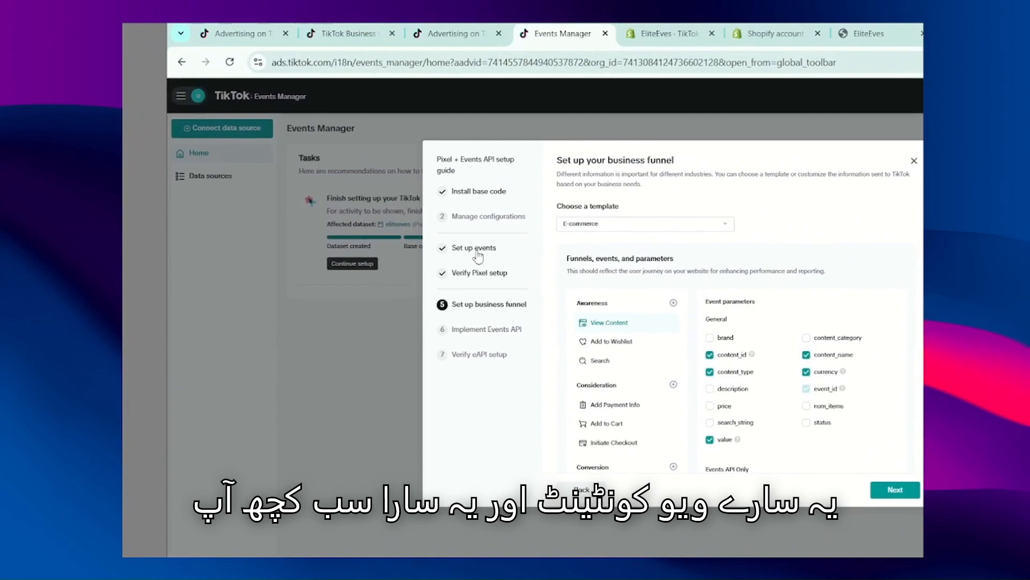
click(343, 145)
click(608, 292)
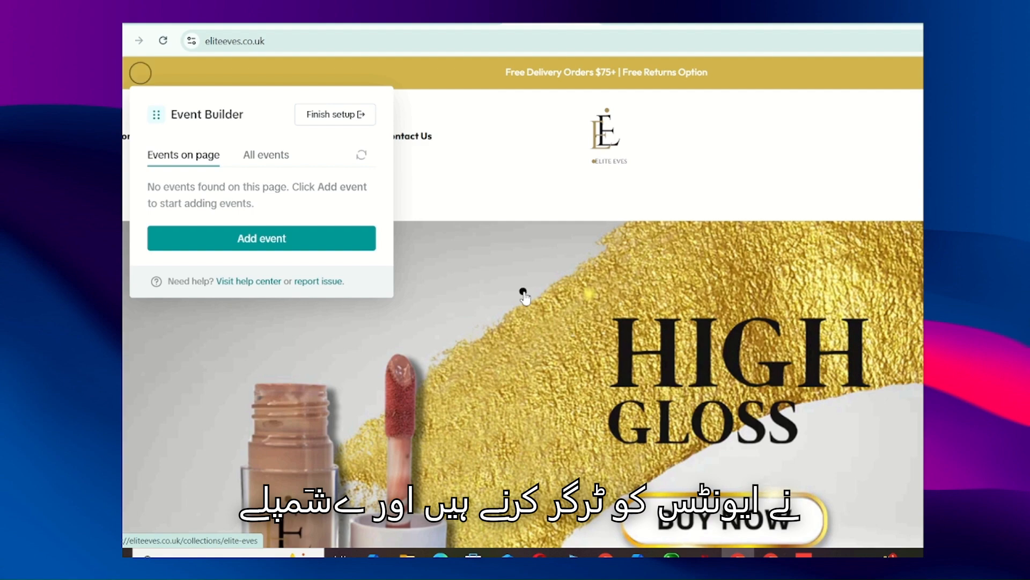
Scroll down the eliteeves.co.uk home page and open the £32.00 Elite Eves Liquid Lipstick product
scroll(523, 294, down, 2)
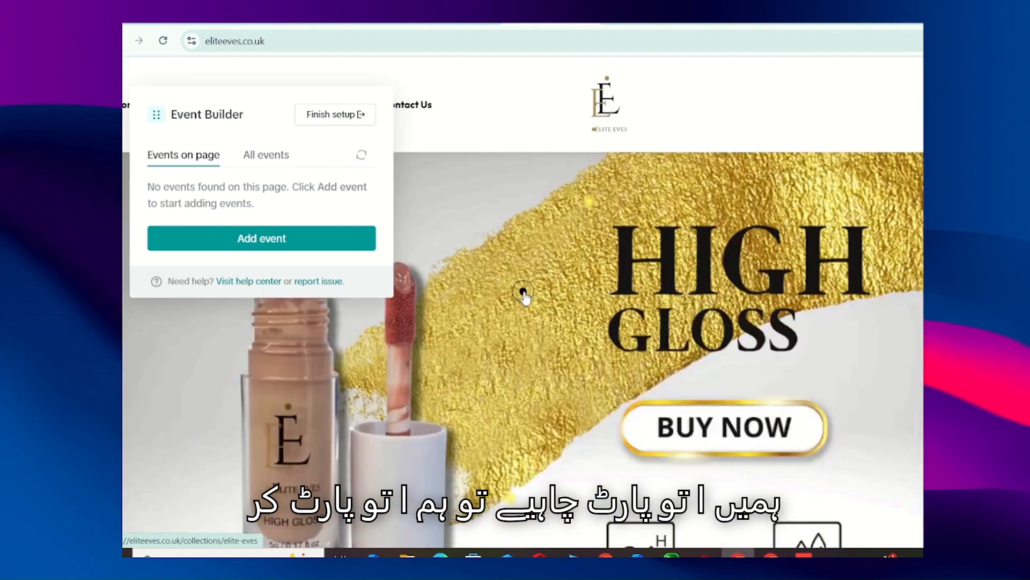
scroll(524, 294, down, 3)
scroll(524, 294, down, 2)
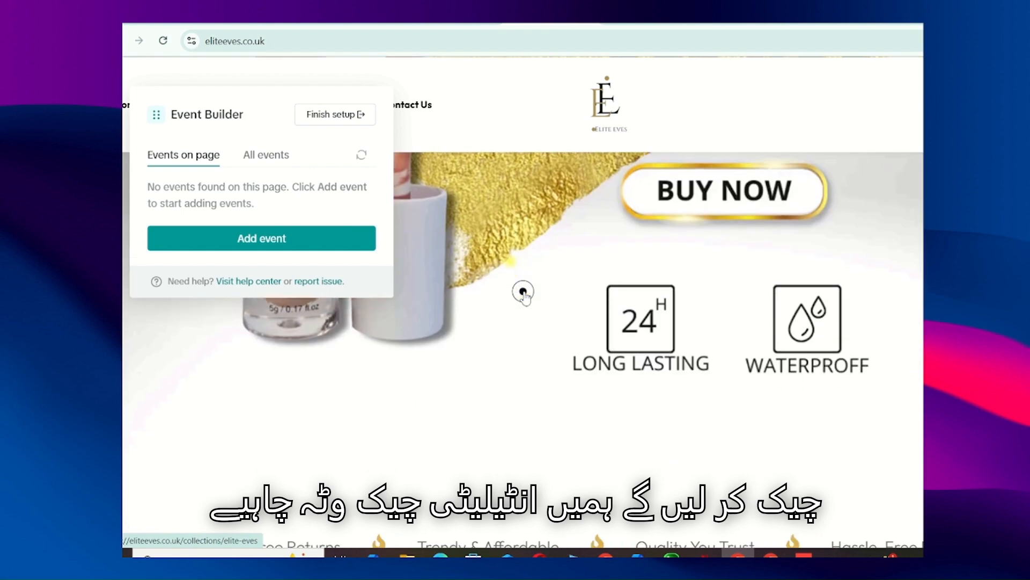
scroll(524, 294, down, 3)
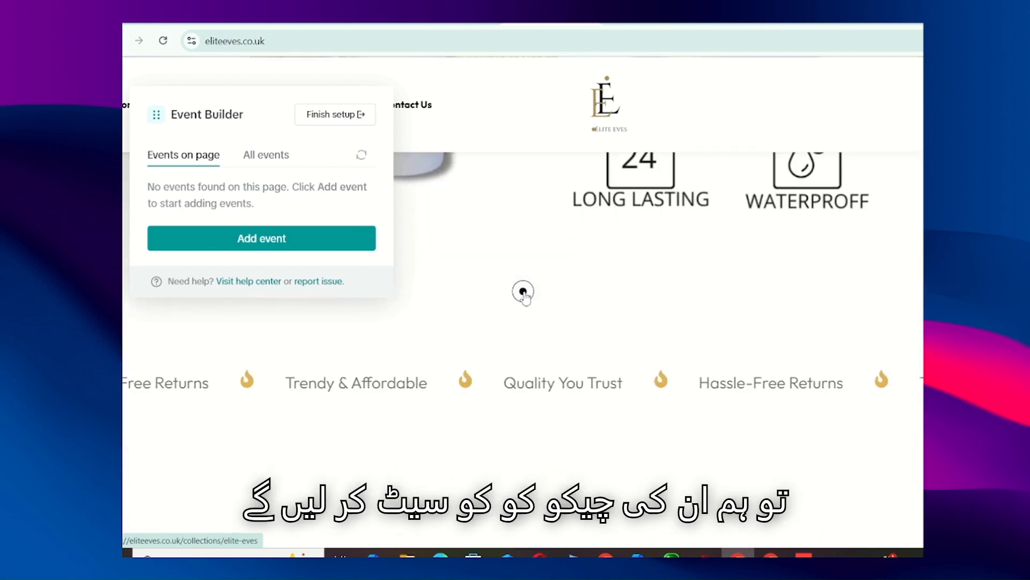
scroll(524, 294, down, 2)
scroll(524, 292, down, 3)
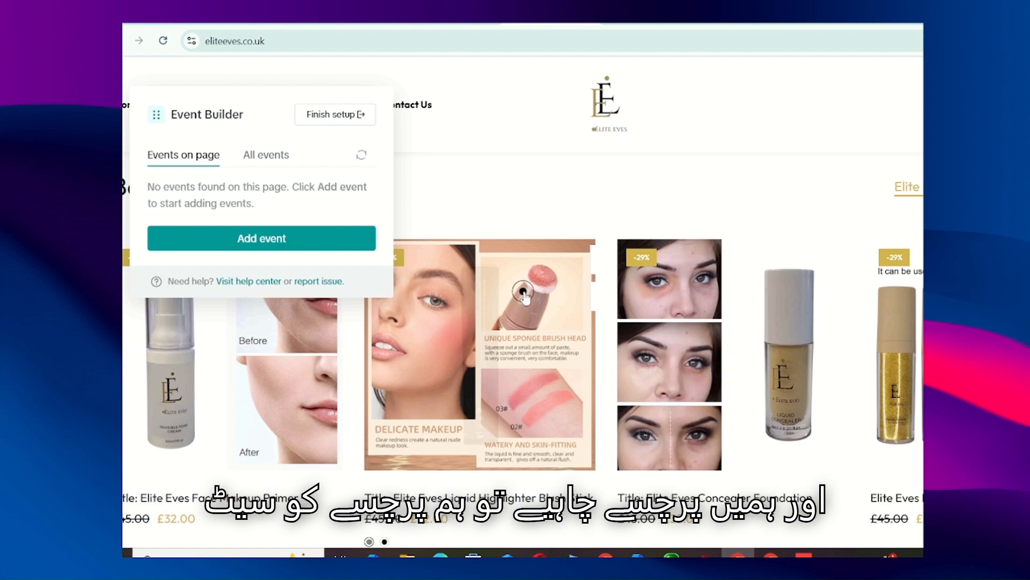
scroll(523, 294, down, 3)
scroll(523, 294, down, 3)
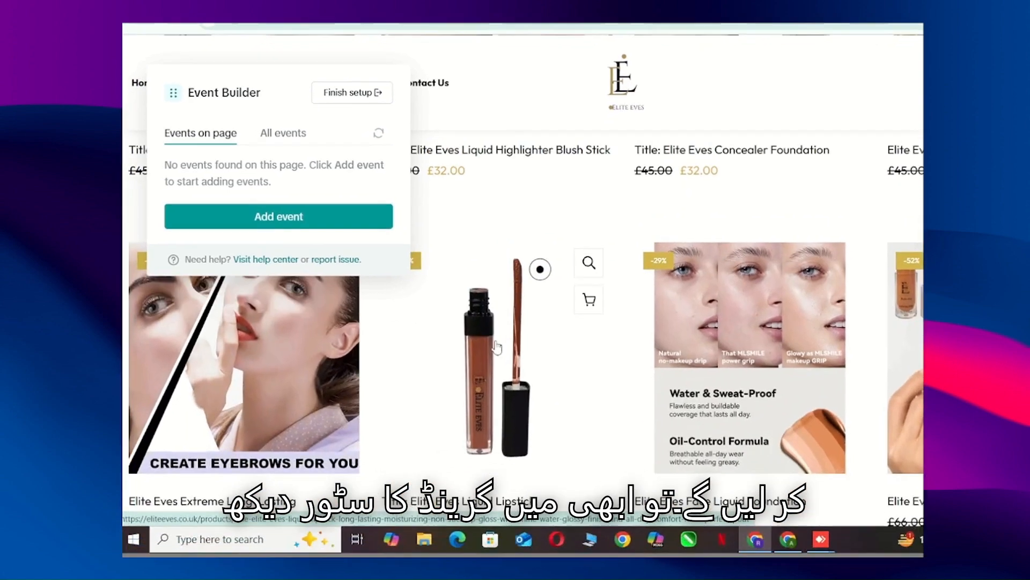
click(523, 294)
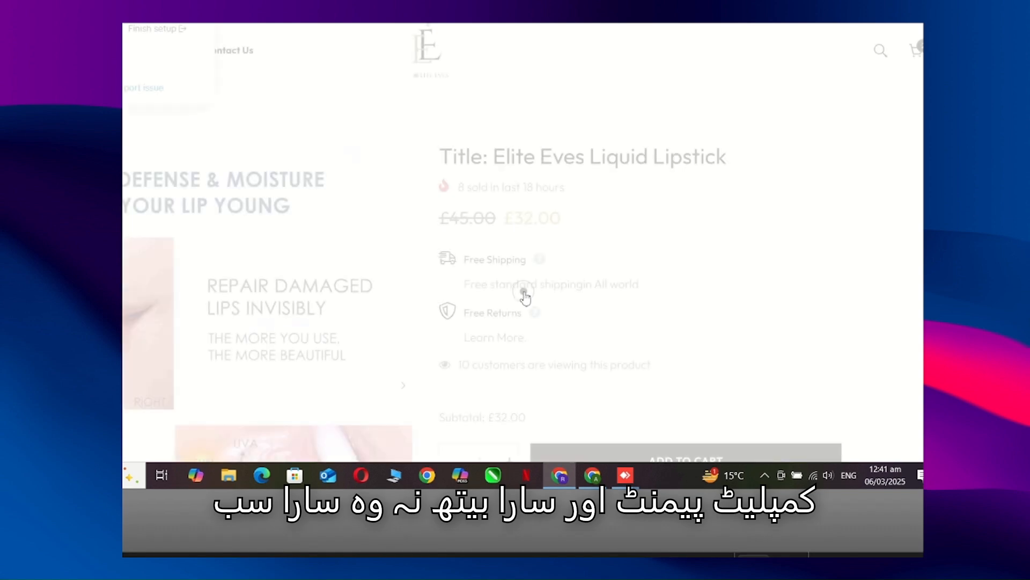
Buy the Liquid Lipstick now and review checkout: £32.00, free shipping, £37.12 GBP total
scroll(524, 292, down, 3)
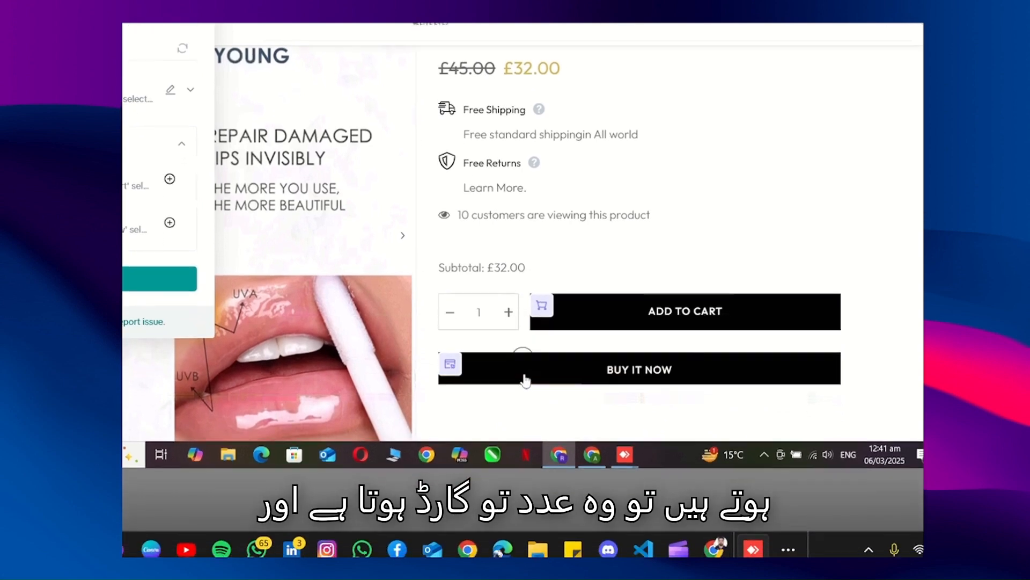
click(523, 363)
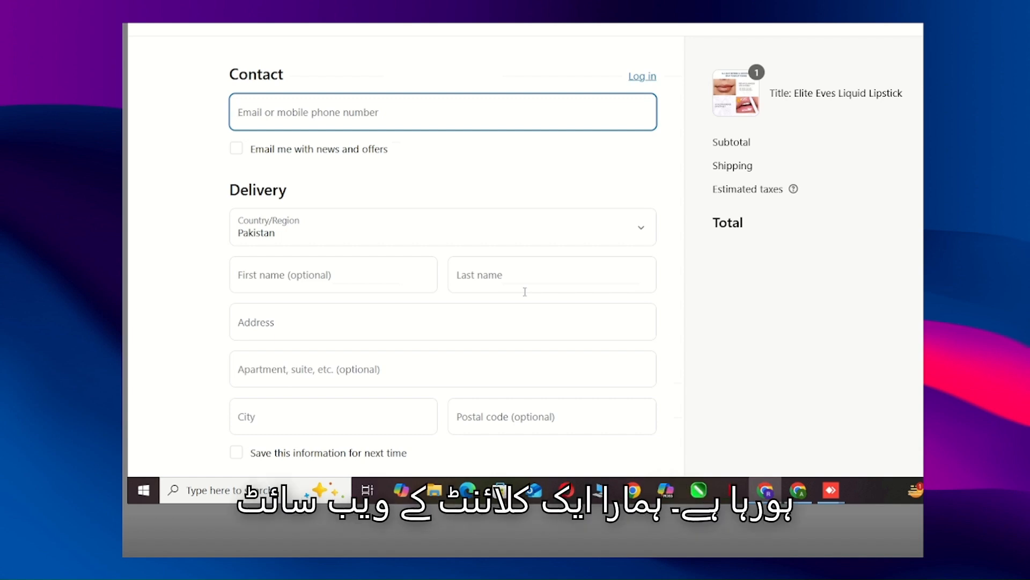
scroll(525, 292, down, 10)
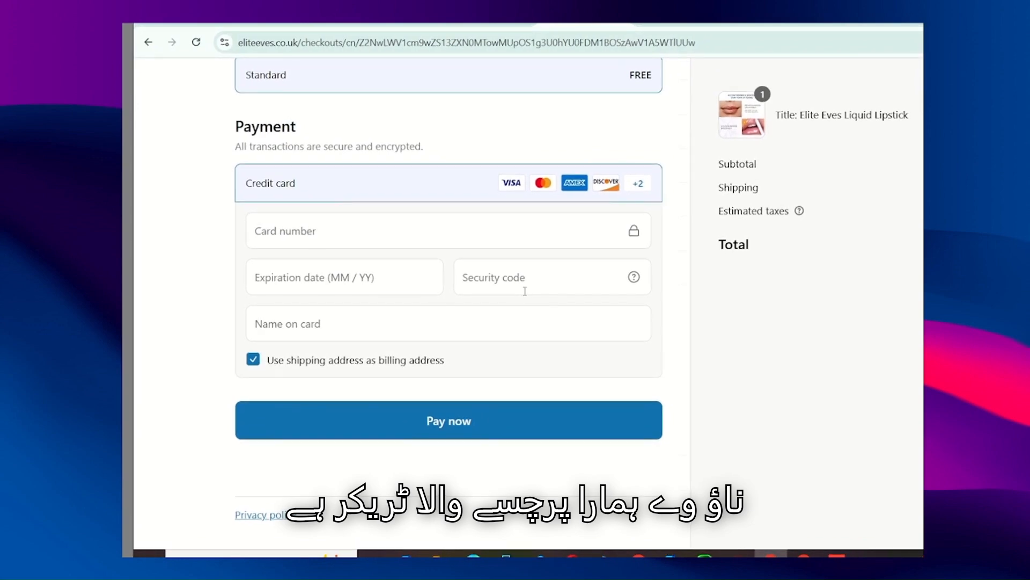
scroll(525, 290, up, 10)
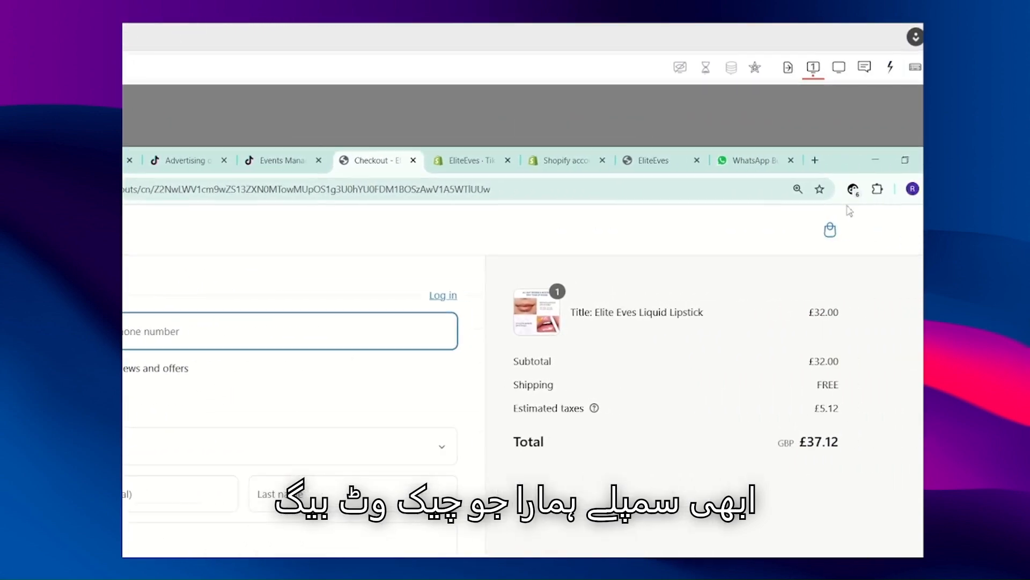
Open Pixel Helper and expand the Shopify InitiateCheckout event details
click(770, 189)
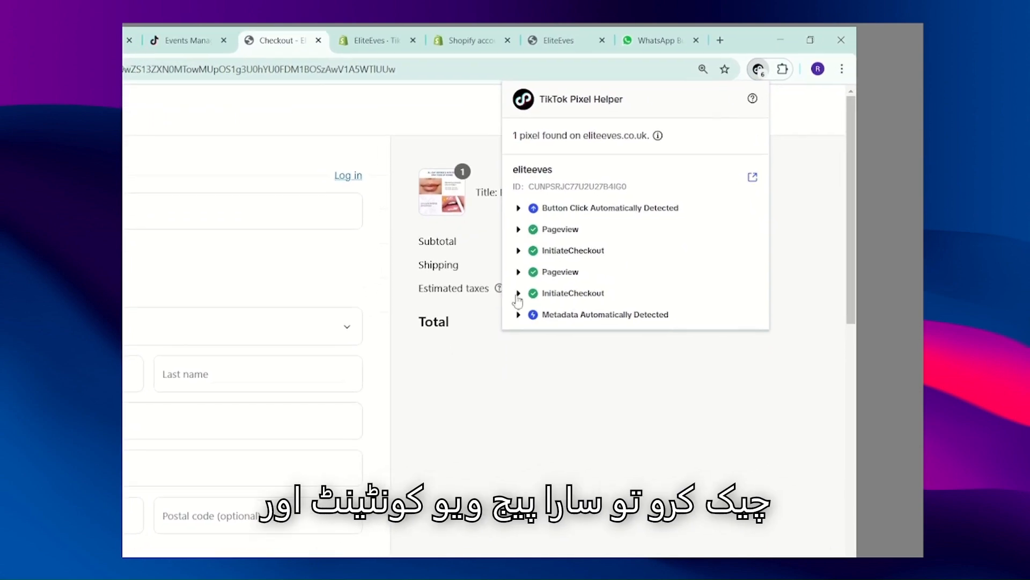
click(501, 303)
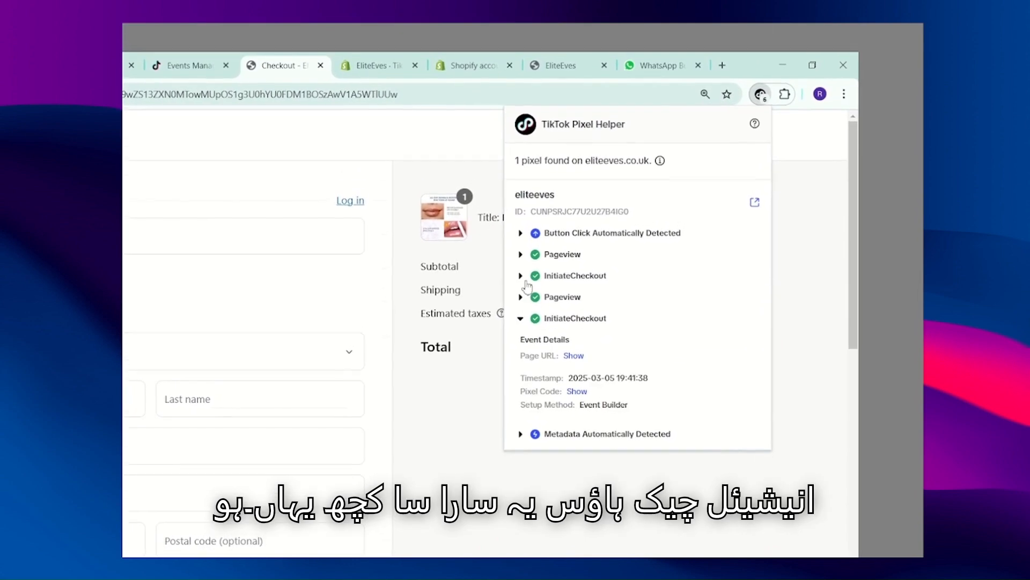
click(525, 247)
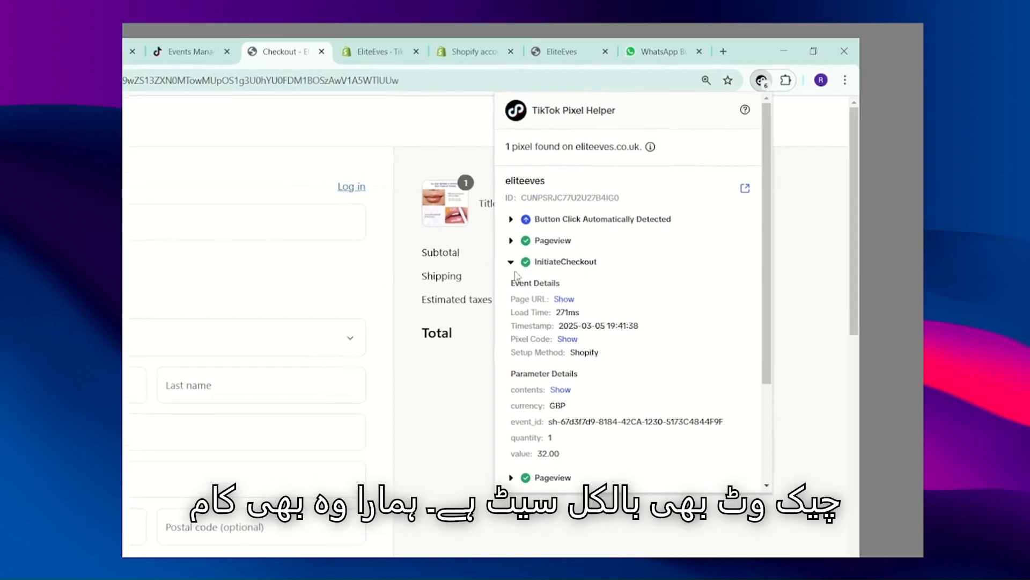
Expand the automatically detected BUY IT NOW button click and review its GBP, 32.00 parameters
click(528, 258)
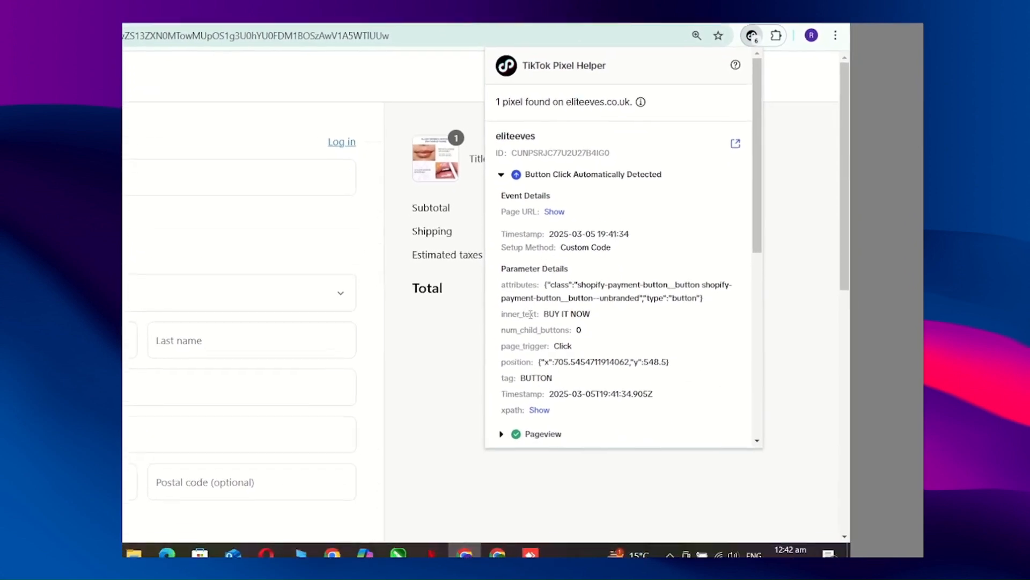
scroll(531, 319, down, 2)
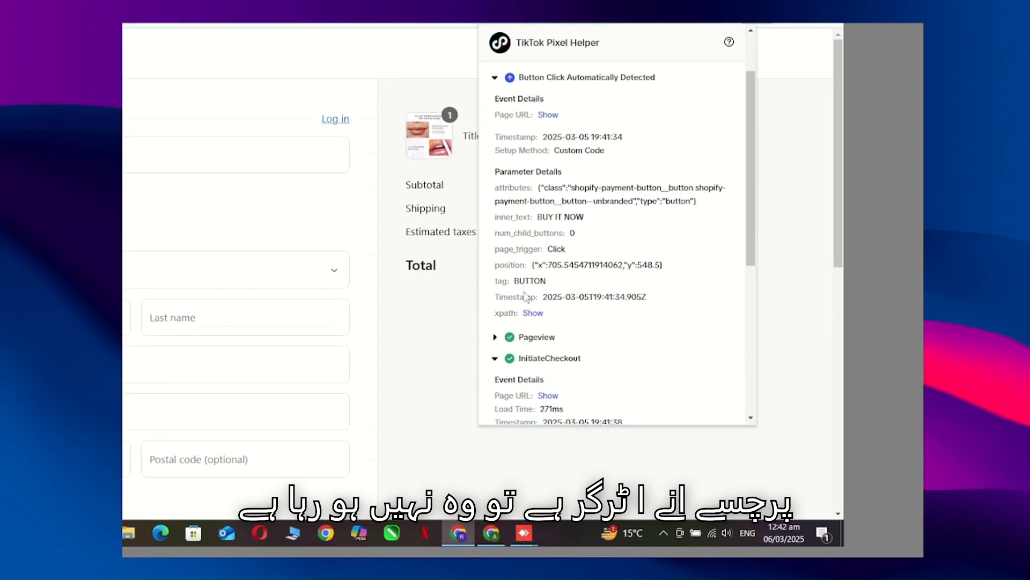
scroll(526, 297, down, 1)
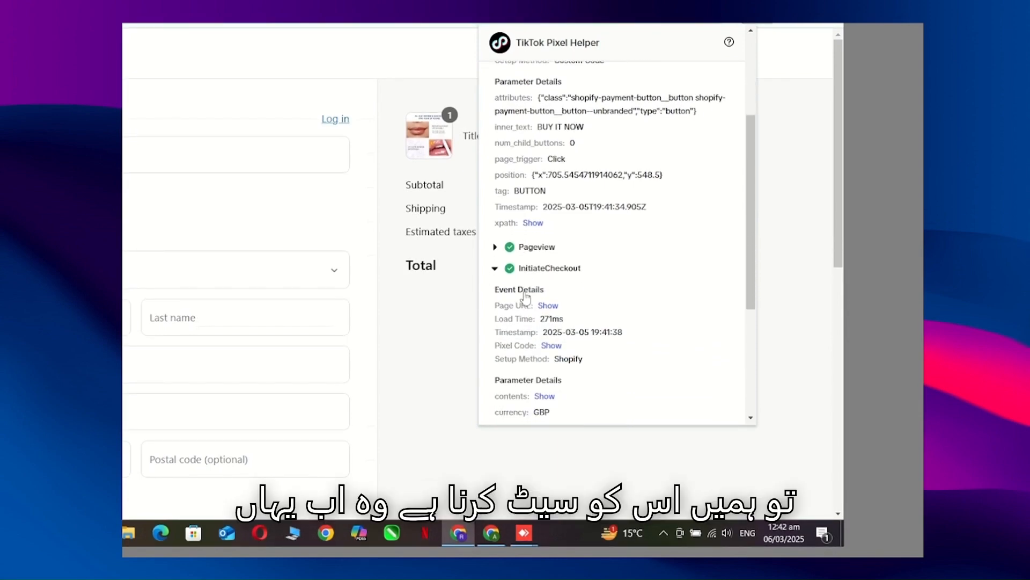
Back in Events Manager, step the guide from Verify Pixel setup through Manage configurations to Install base code
click(514, 156)
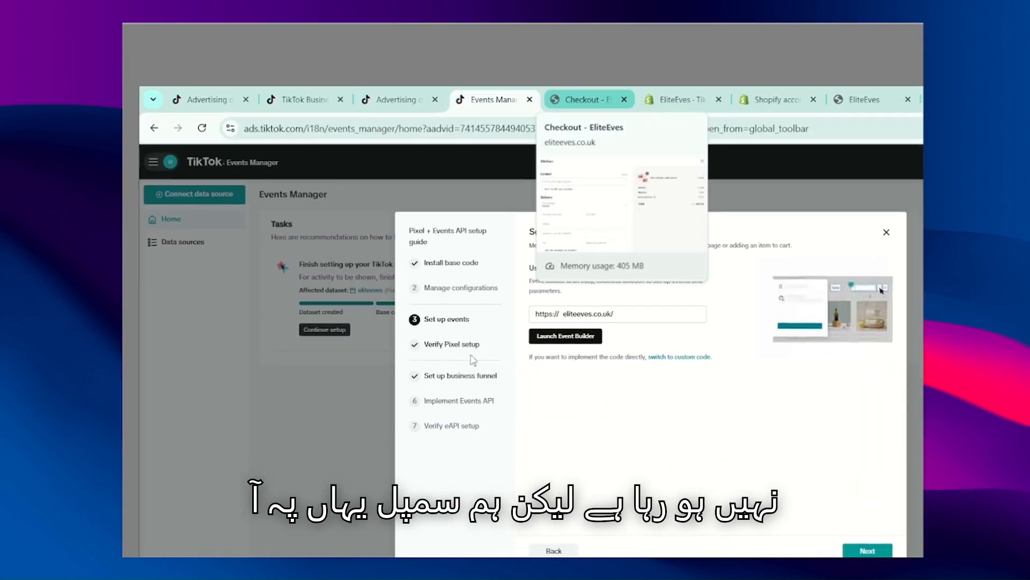
click(394, 408)
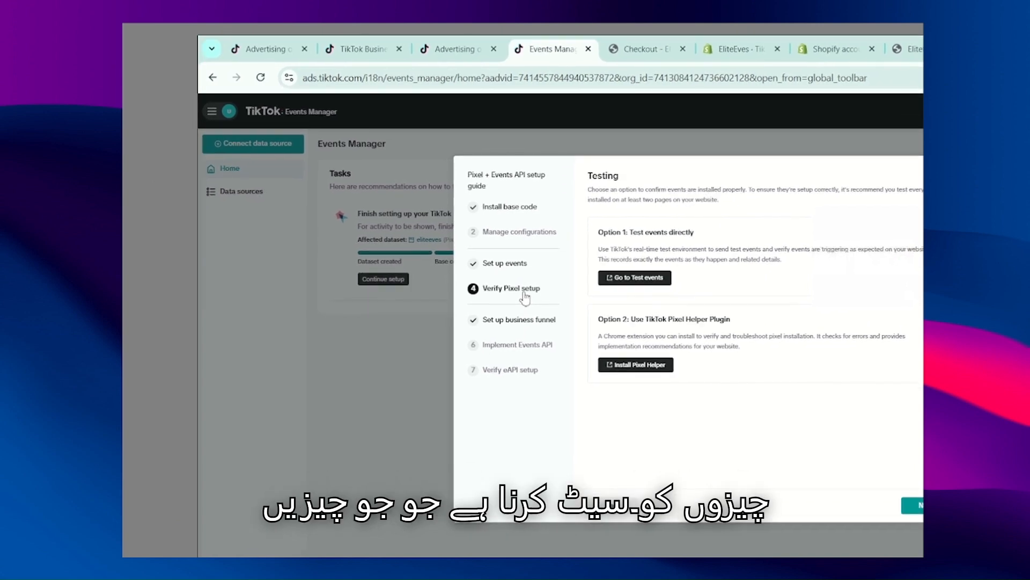
click(519, 232)
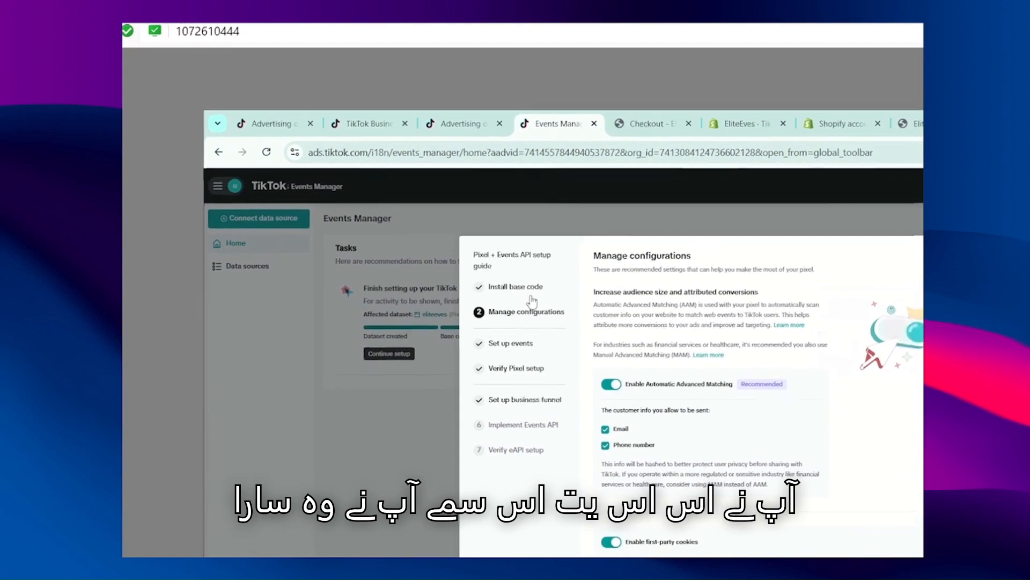
click(528, 279)
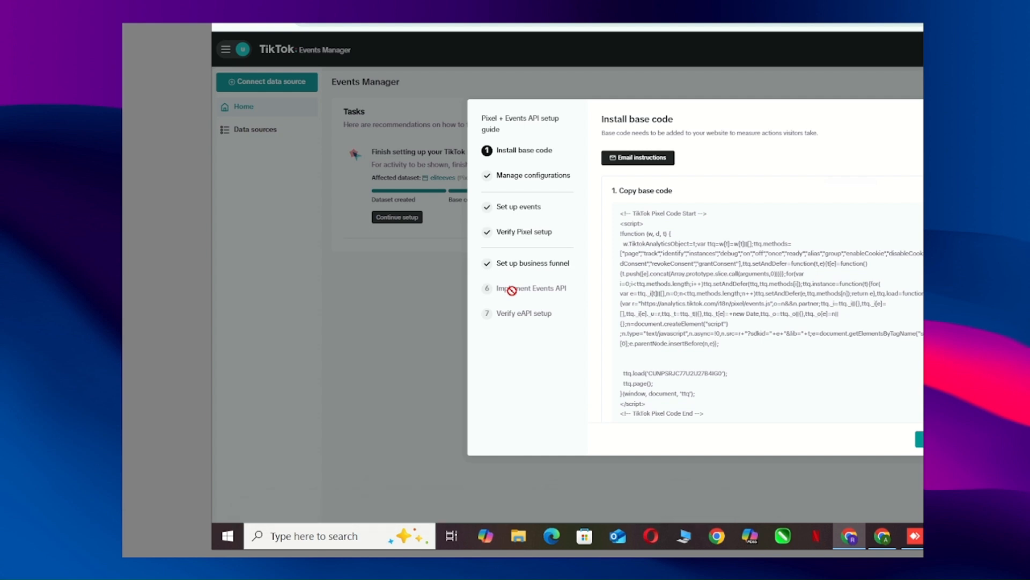
Open Set up business funnel and review Awareness, Consideration and Conversion events down to Complete Payment
click(507, 271)
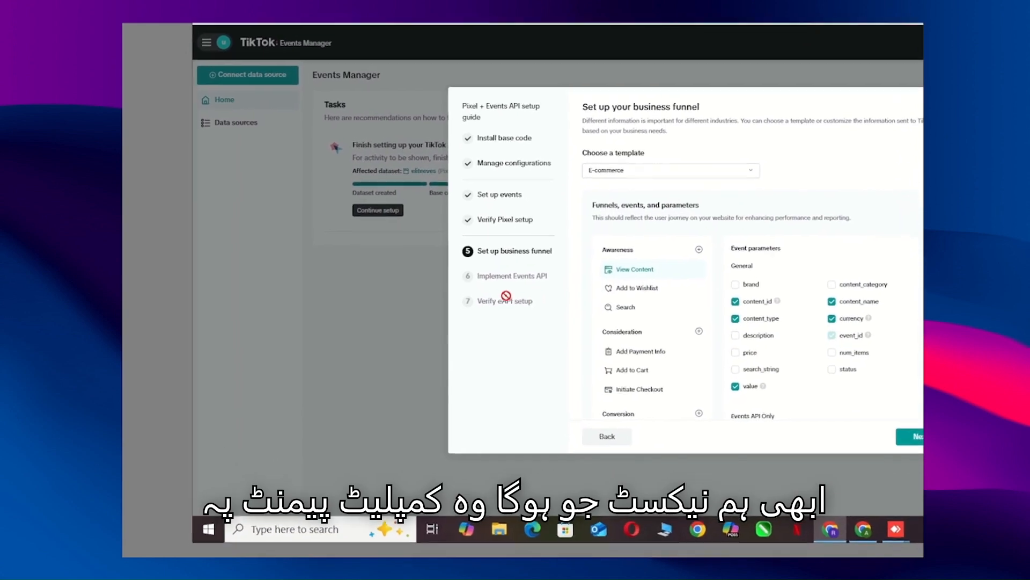
scroll(632, 326, down, 3)
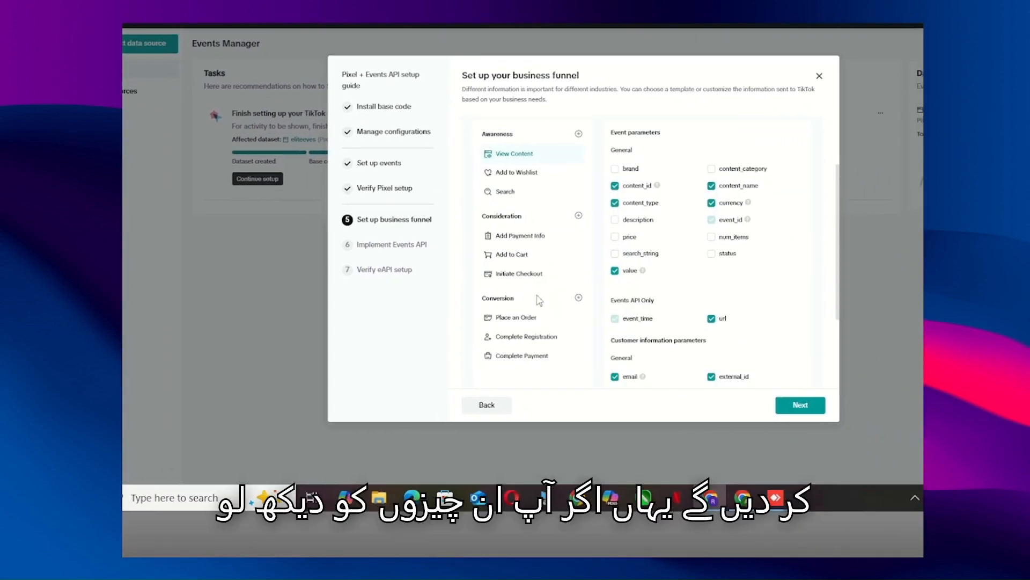
scroll(530, 299, down, 1)
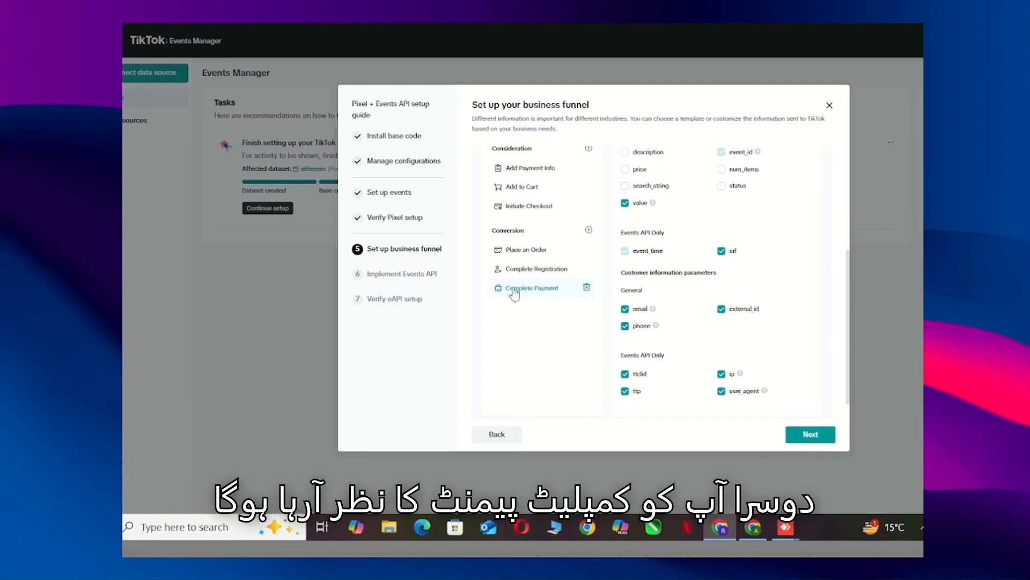
scroll(526, 295, up, 3)
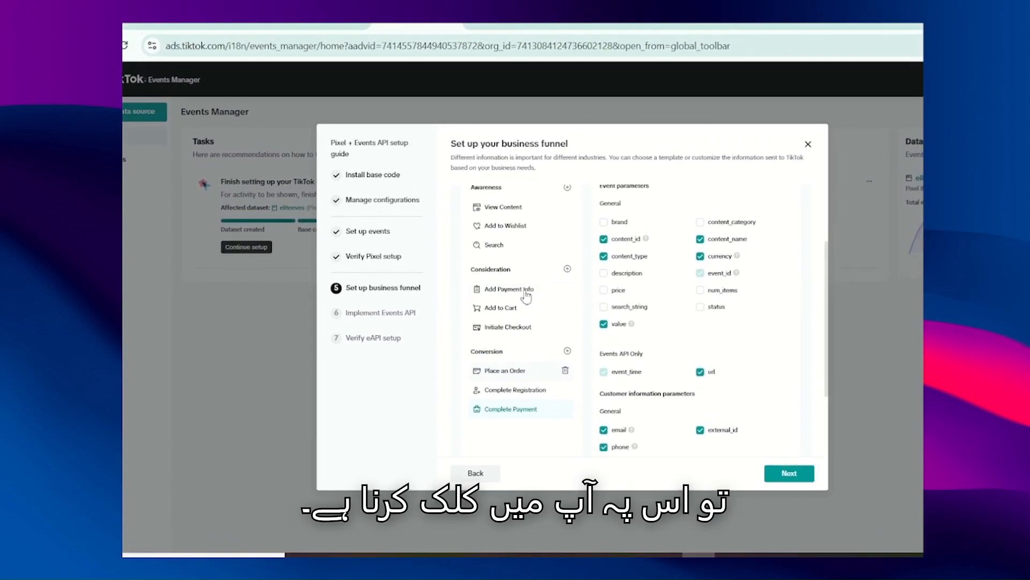
scroll(527, 296, up, 2)
scroll(526, 295, down, 2)
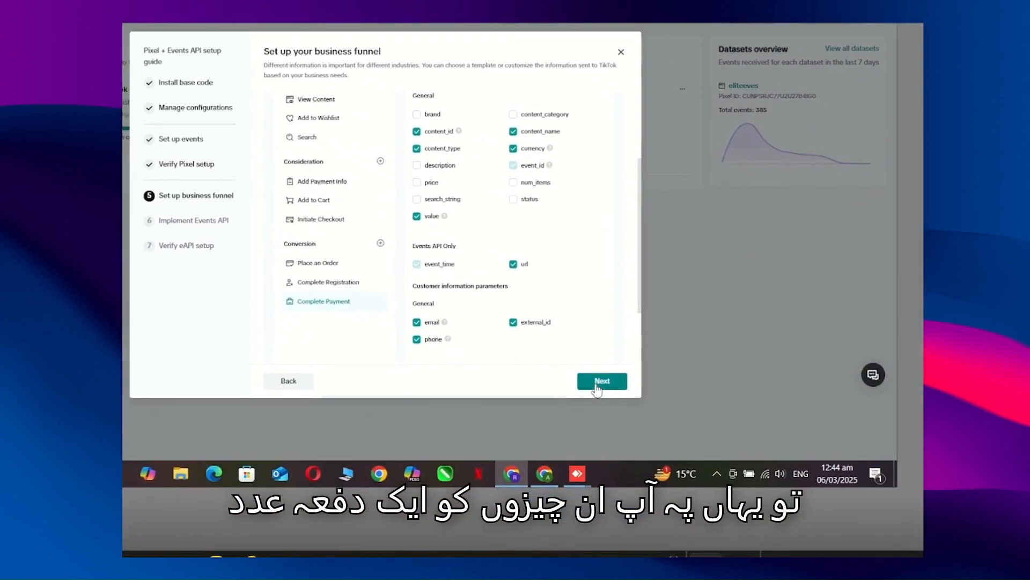
Advance through the Implement Events API and Testing steps, then finish and close the guide
click(598, 382)
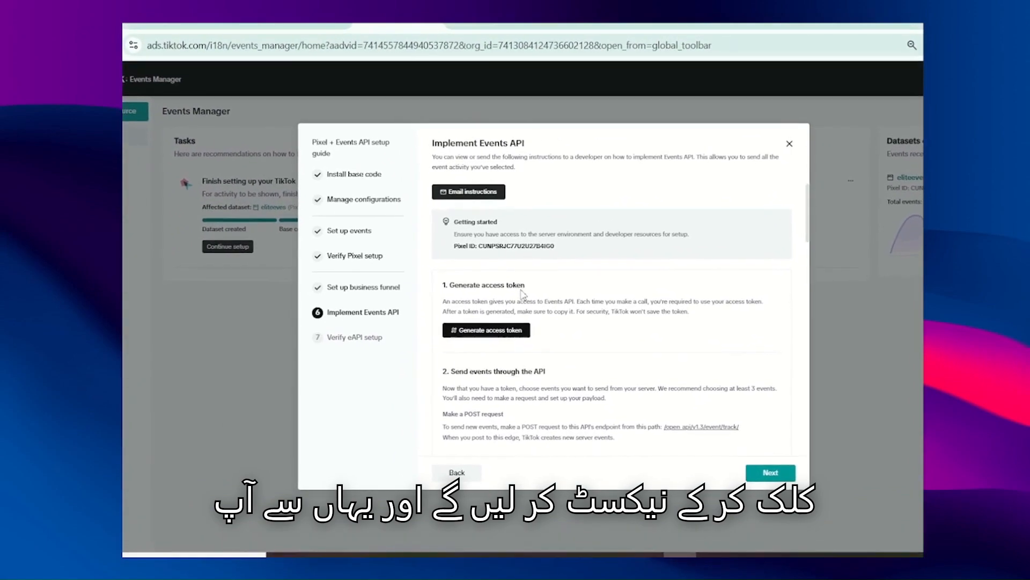
scroll(575, 308, down, 2)
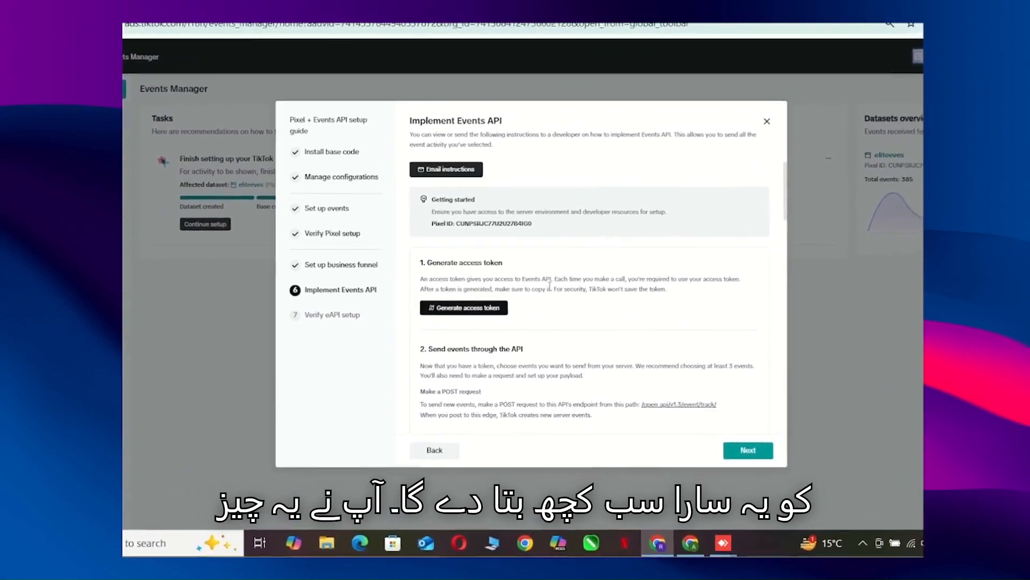
scroll(535, 289, down, 1)
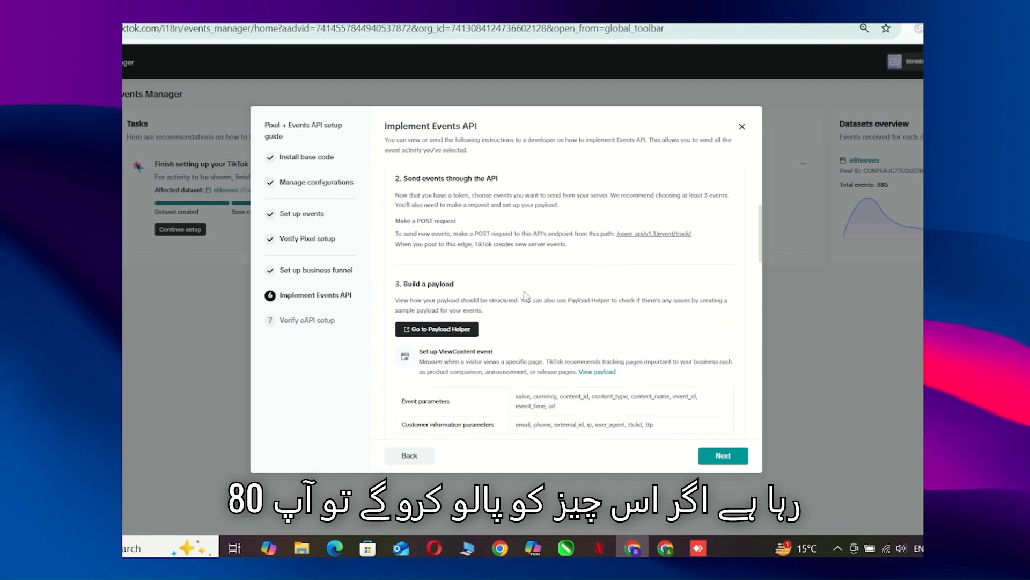
scroll(525, 291, down, 5)
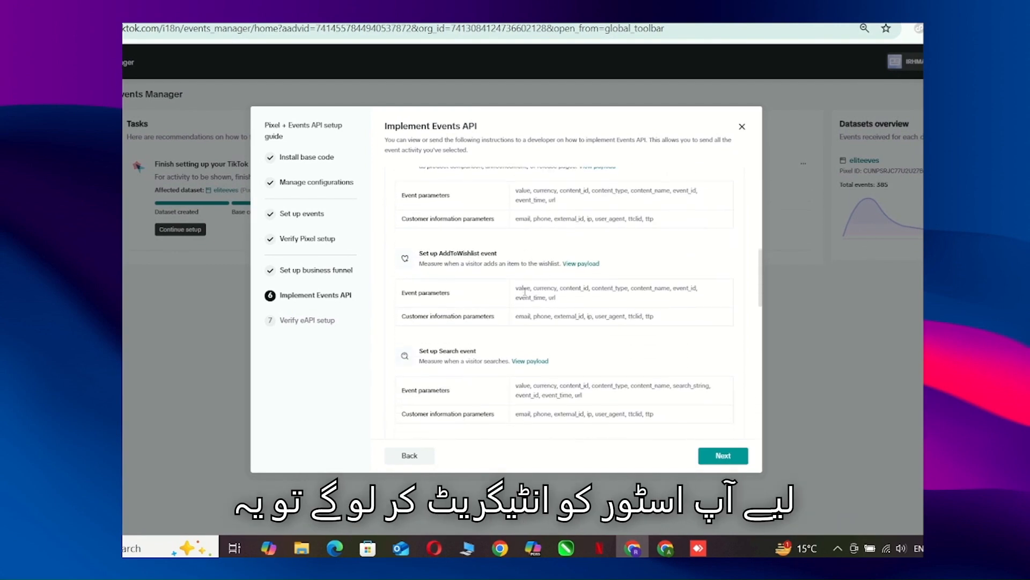
scroll(525, 291, down, 3)
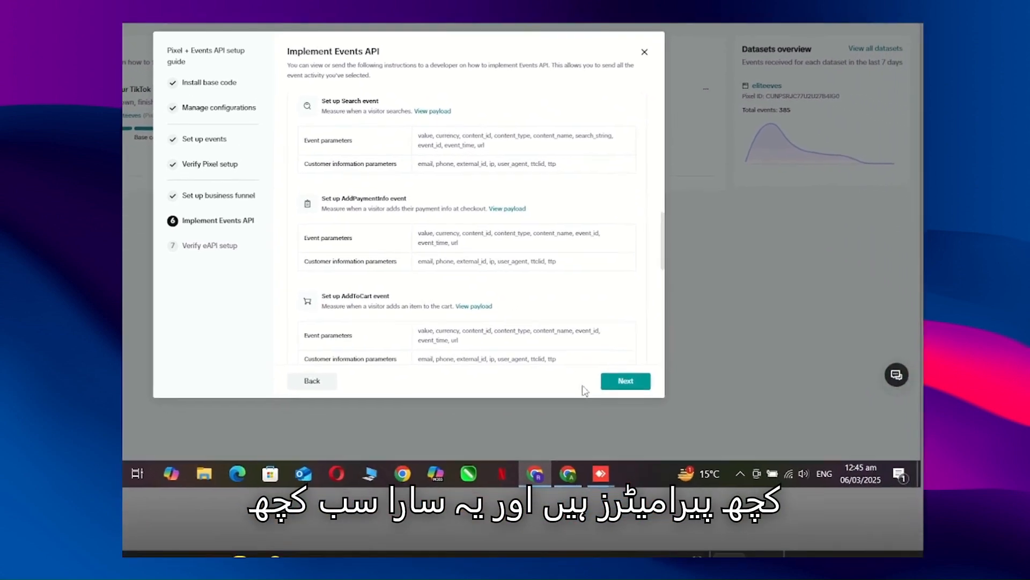
click(626, 380)
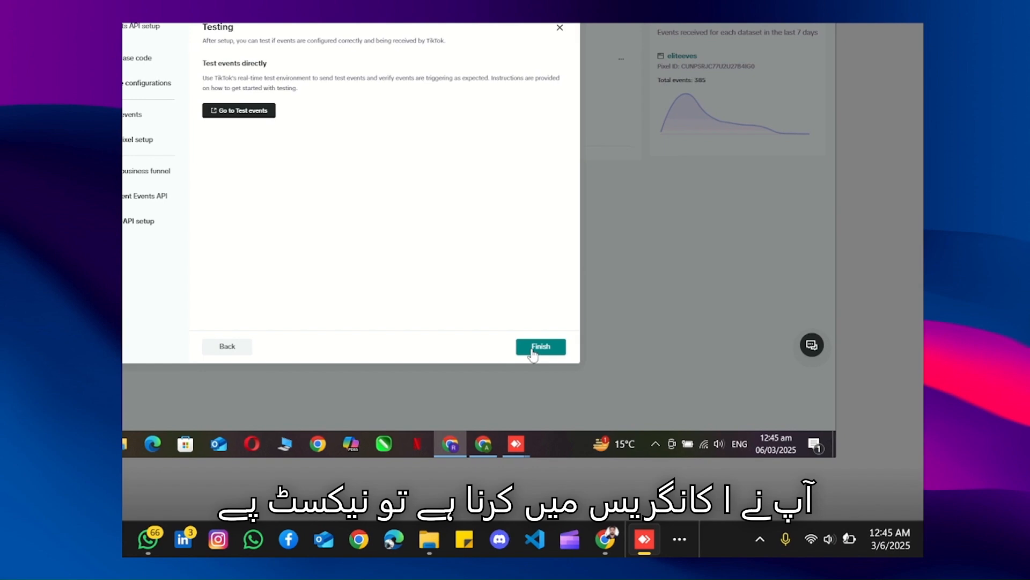
click(538, 346)
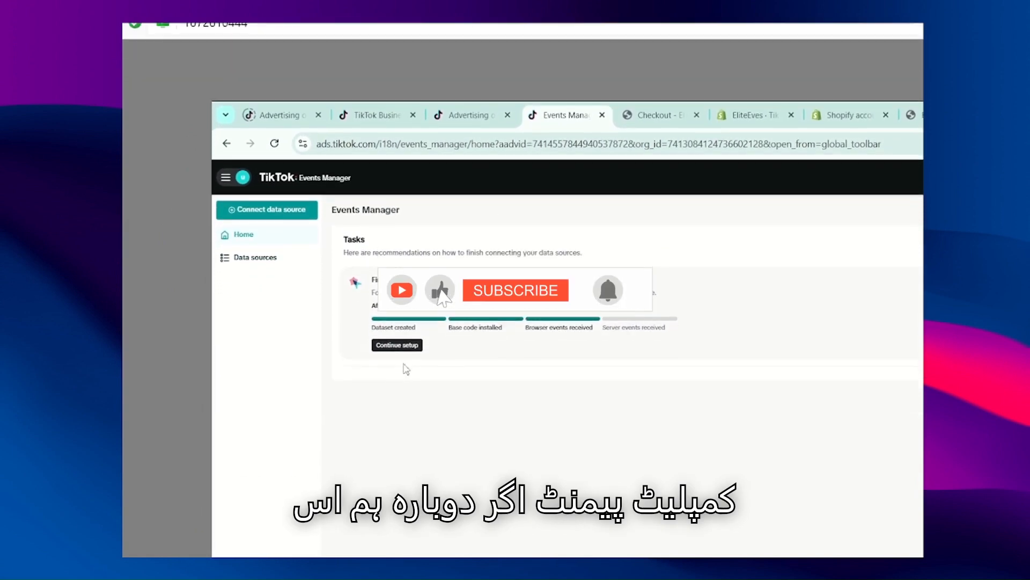
Reopen the guide at Set up events and relaunch Event Builder on eliteeves.co.uk
click(403, 298)
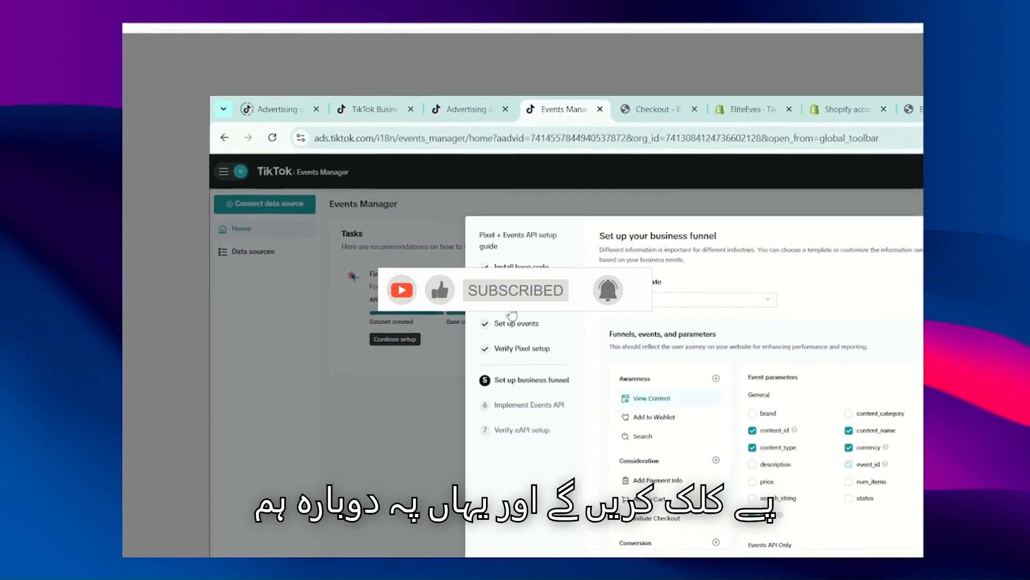
click(518, 301)
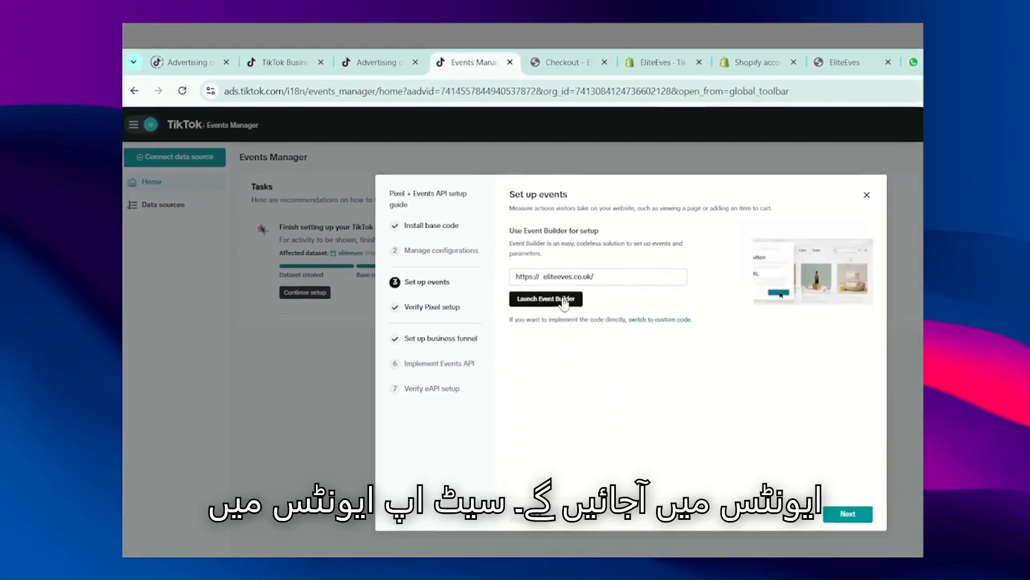
click(530, 296)
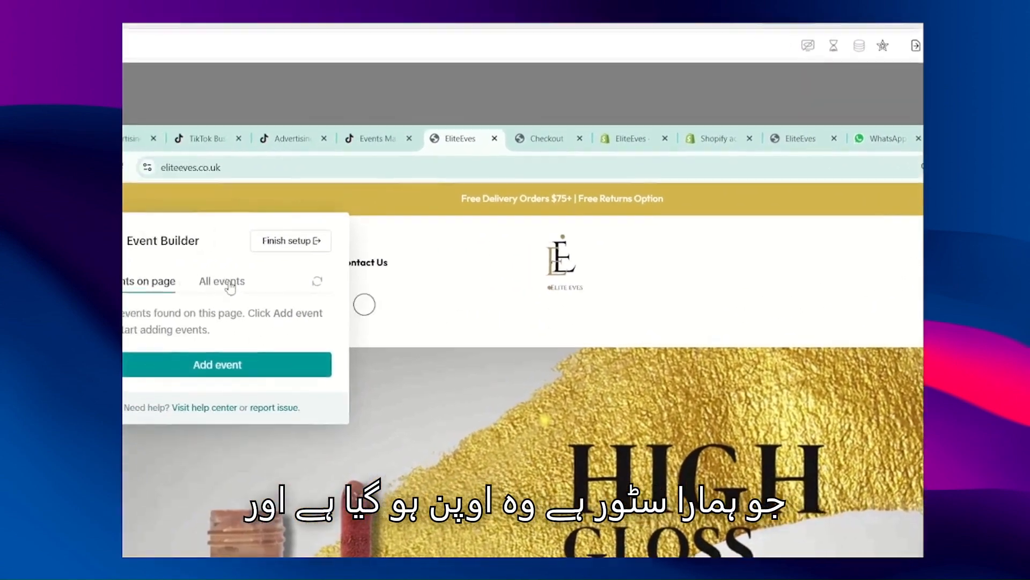
Show All events: two Complete Payment, Initiate Checkout and View Content
click(230, 283)
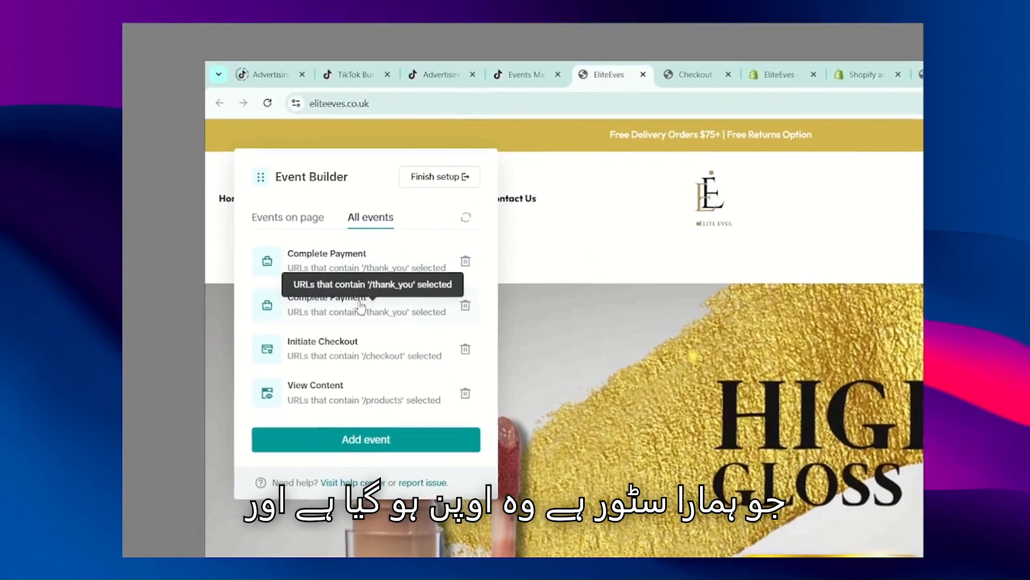